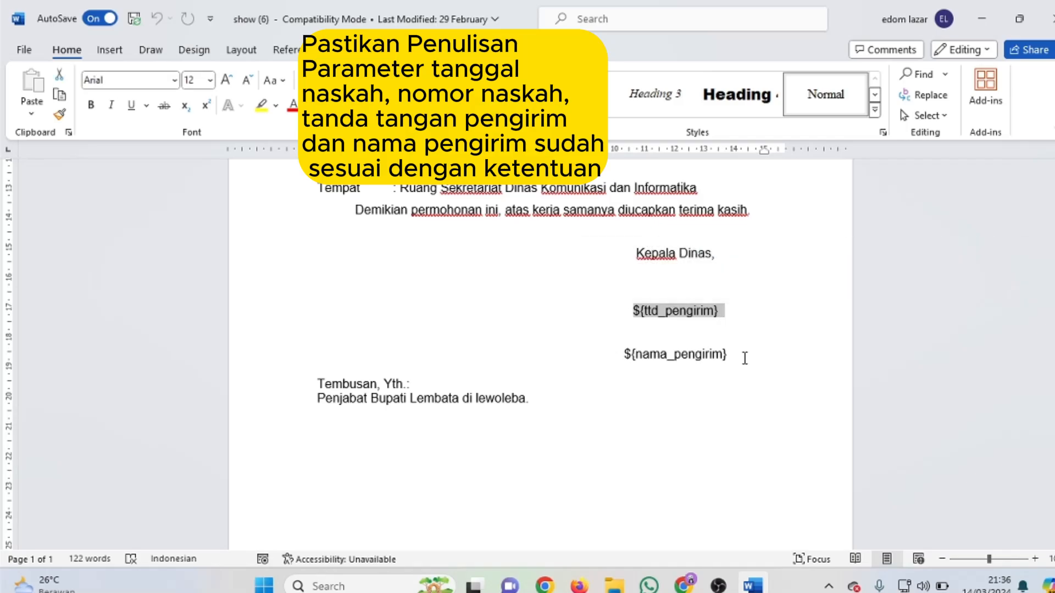
- Review the letter's sender signature, sender name, date and number placeholders
left_click(744, 358)
left_click_drag(743, 359, 623, 355)
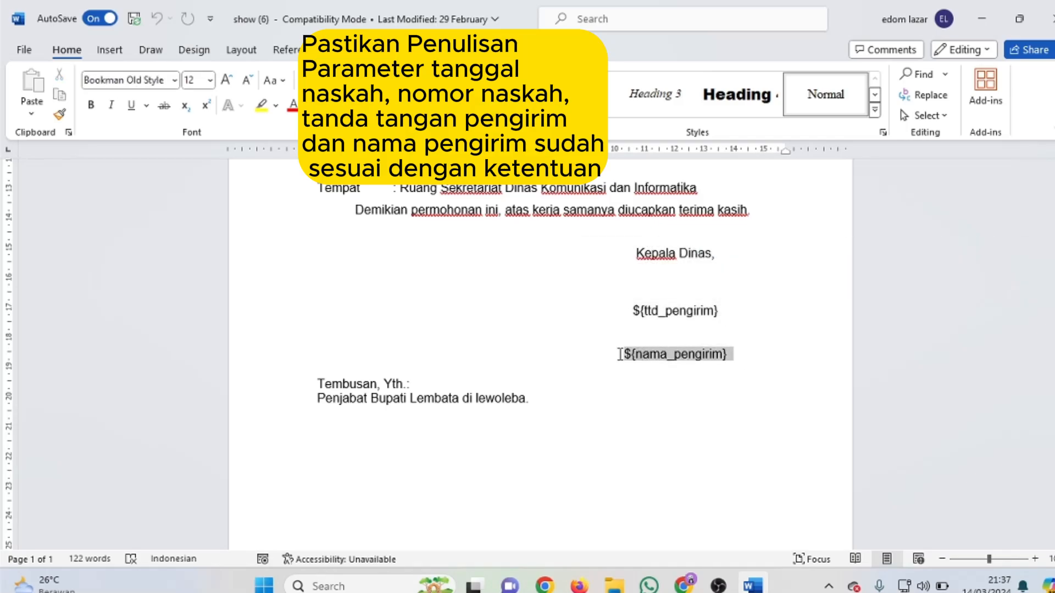
left_click(636, 429)
scroll(636, 429, "down", 3)
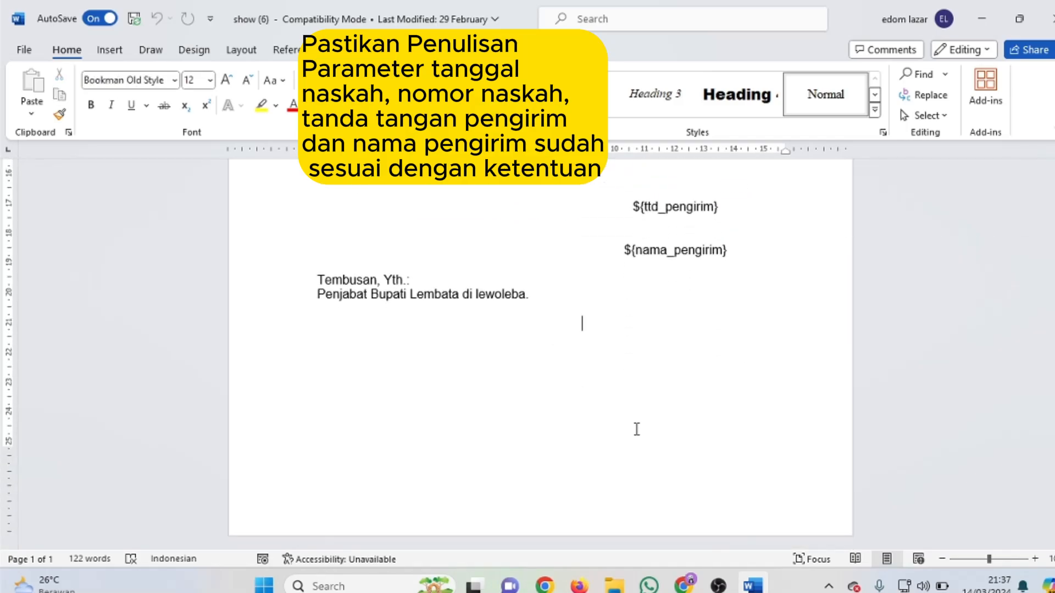
scroll(637, 429, "up", 10)
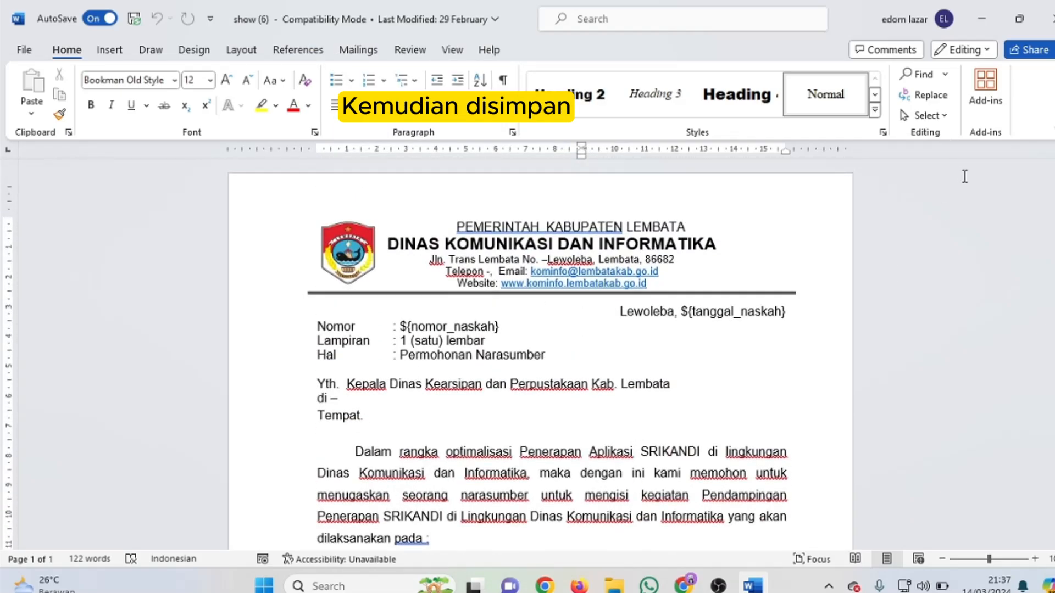
left_click(961, 217)
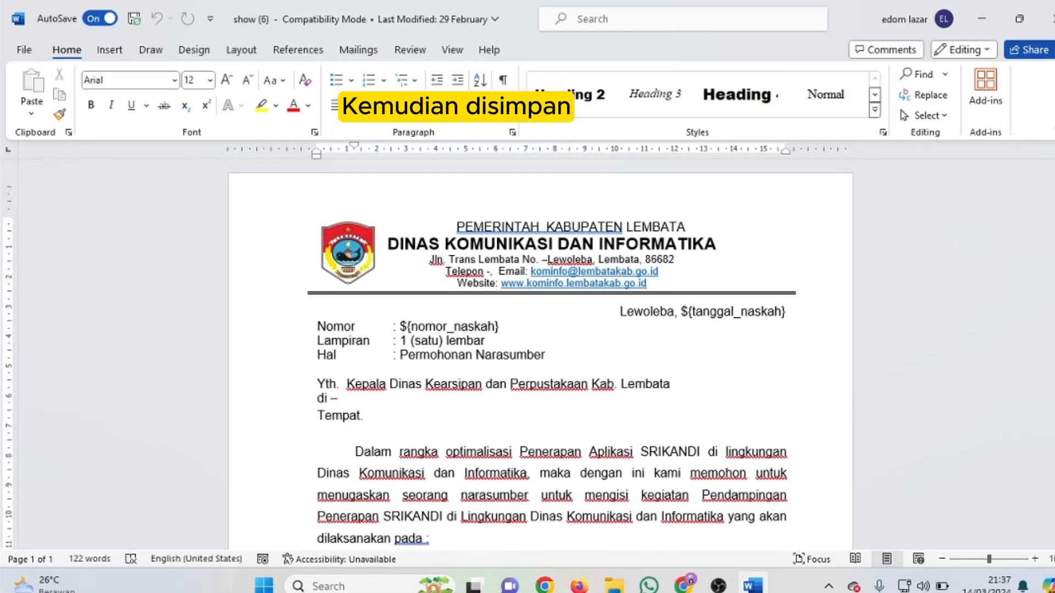
- Close the letter document and switch to the SRIKANDI login page in Chrome
left_click(1049, 18)
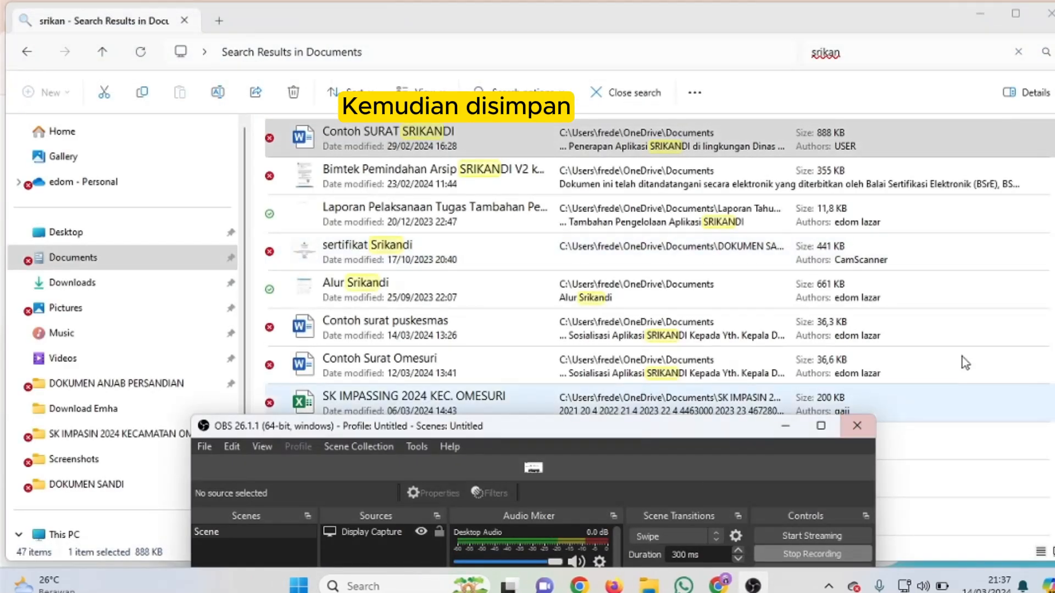
left_click(719, 586)
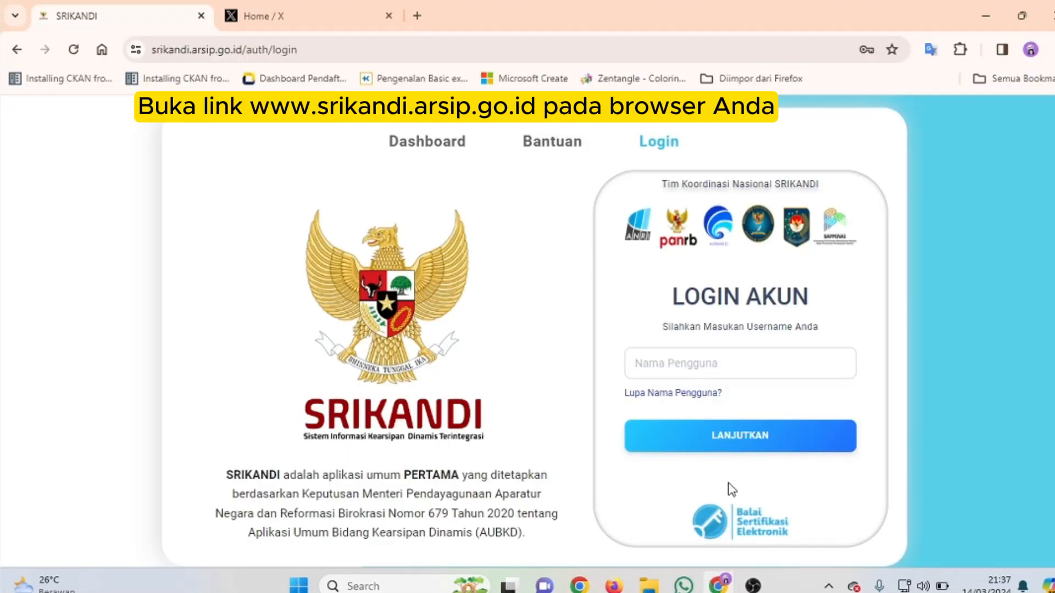
- Log in to SRIKANDI with the account username and password, declining to update the saved password in the browser
left_click(705, 356)
type("E")
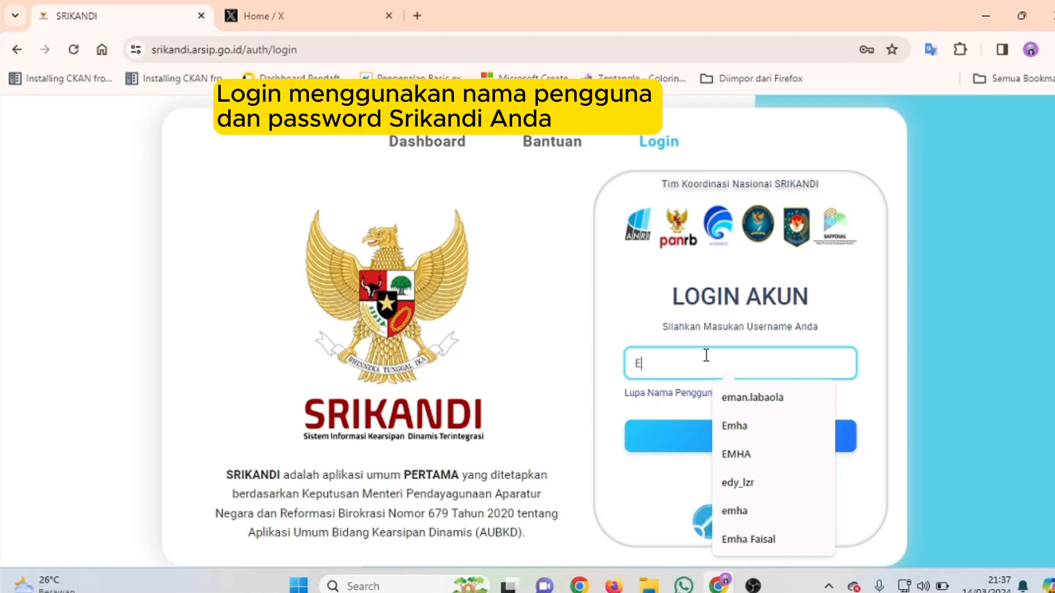
type("MHA")
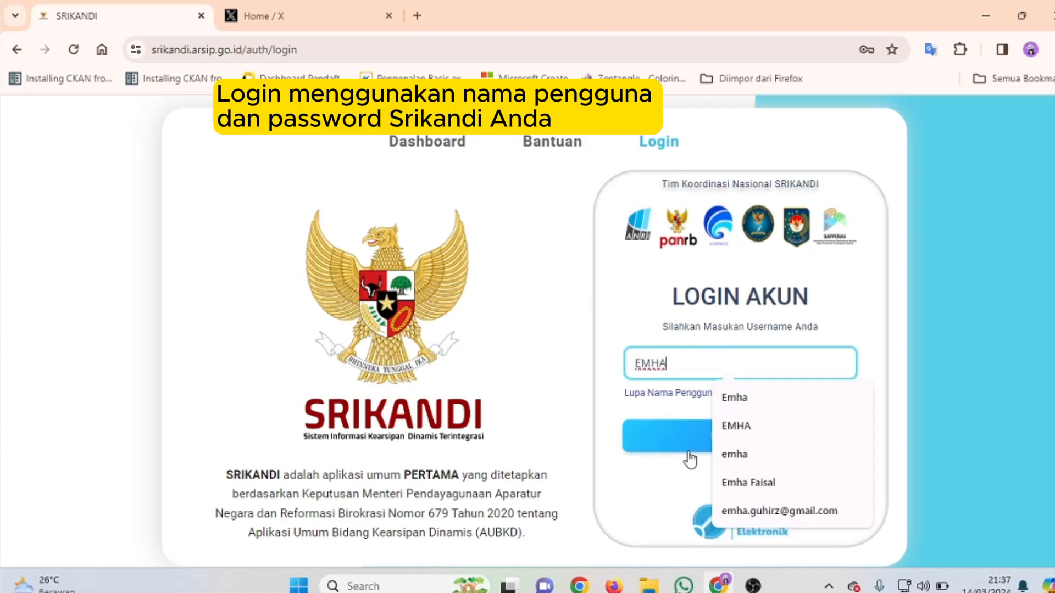
left_click(677, 439)
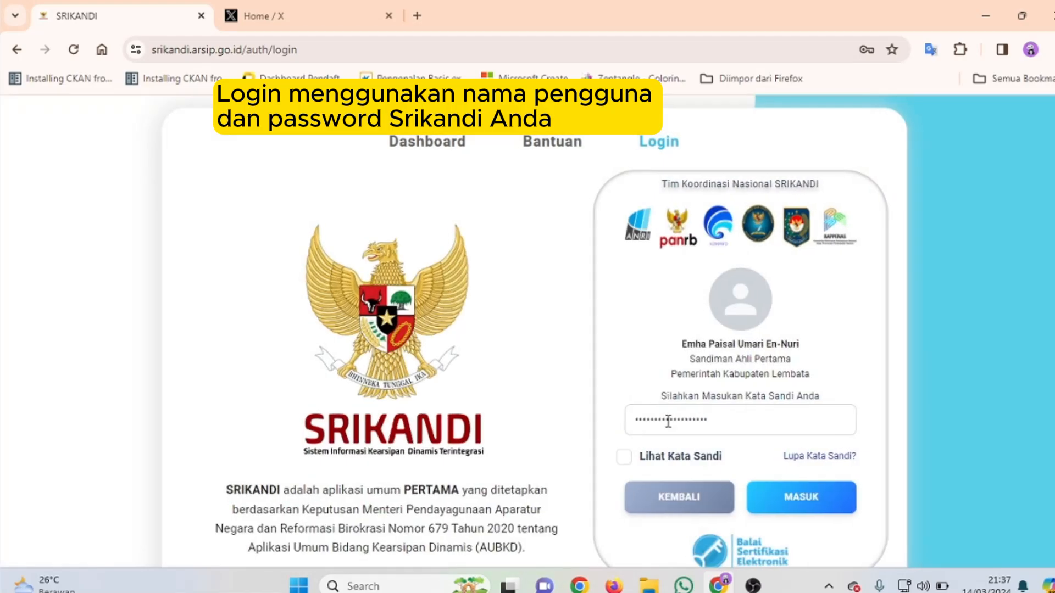
double_click(668, 421)
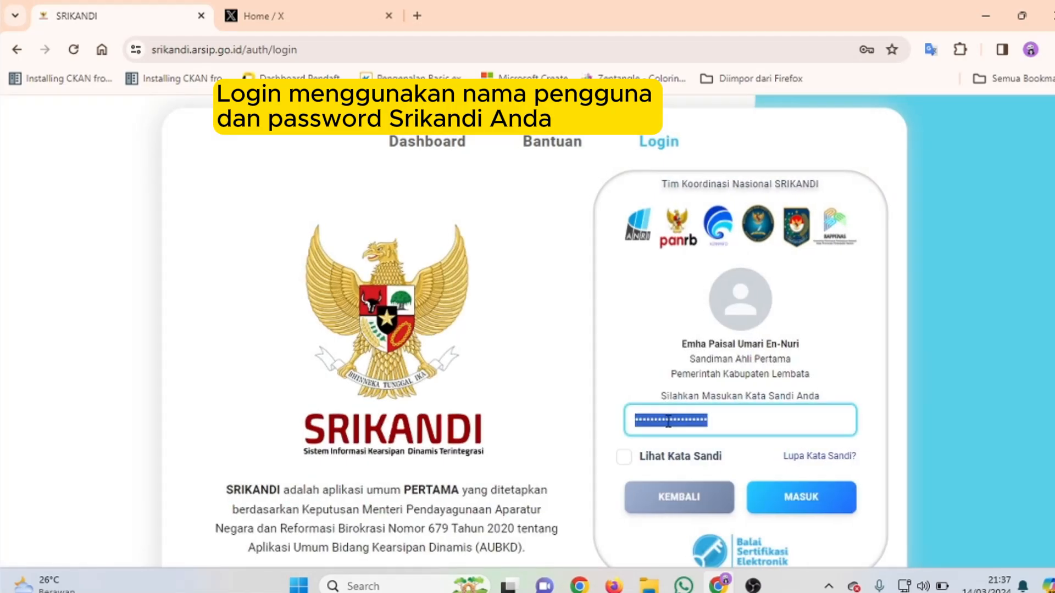
type("••••••••")
key("Return")
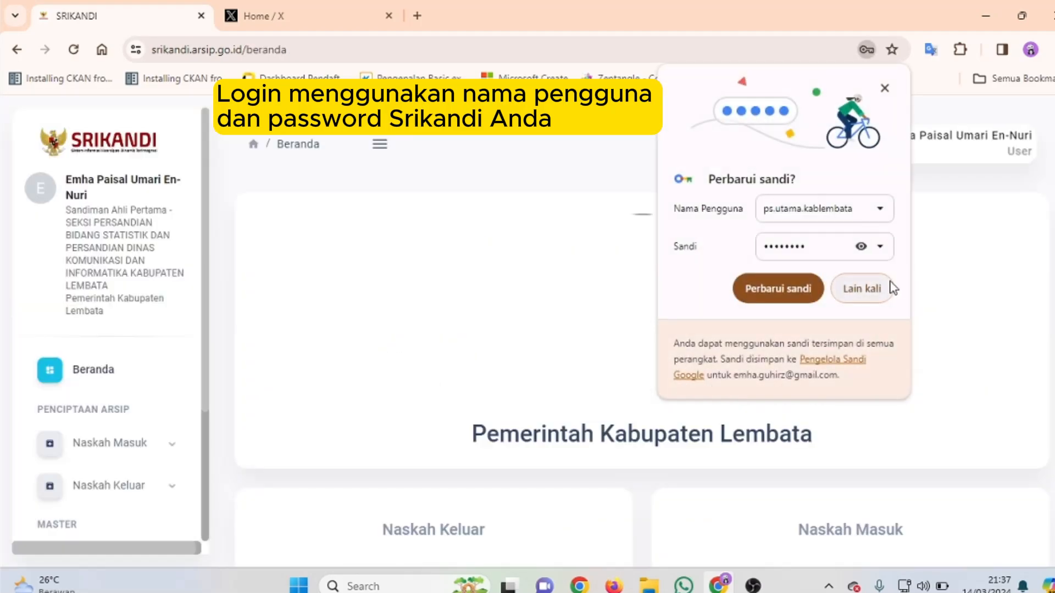
left_click(862, 289)
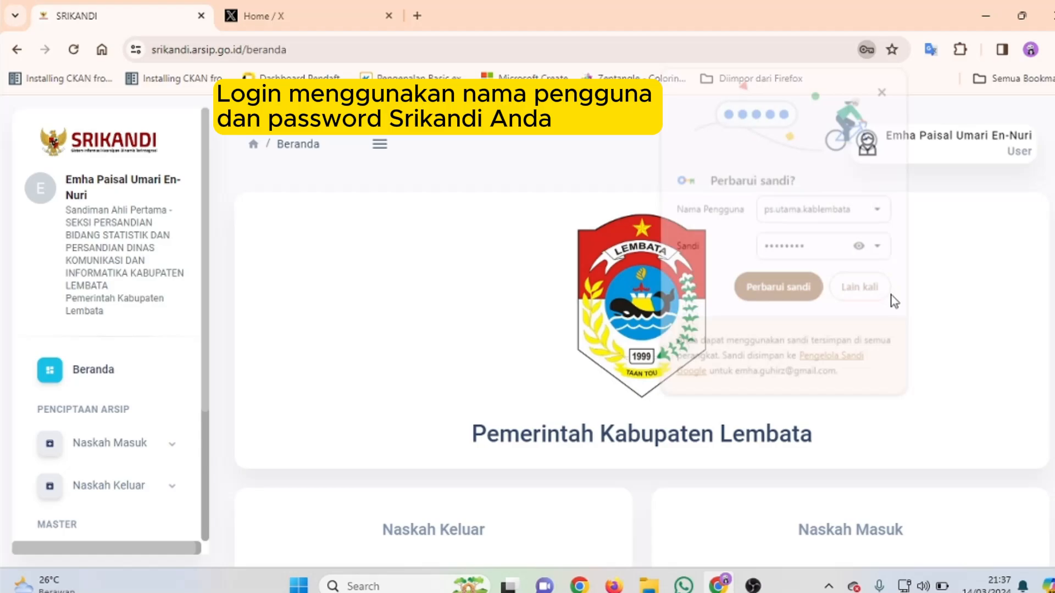
- Open the Registrasi Naskah Keluar form for outgoing documents
scroll(218, 328, "down", 5)
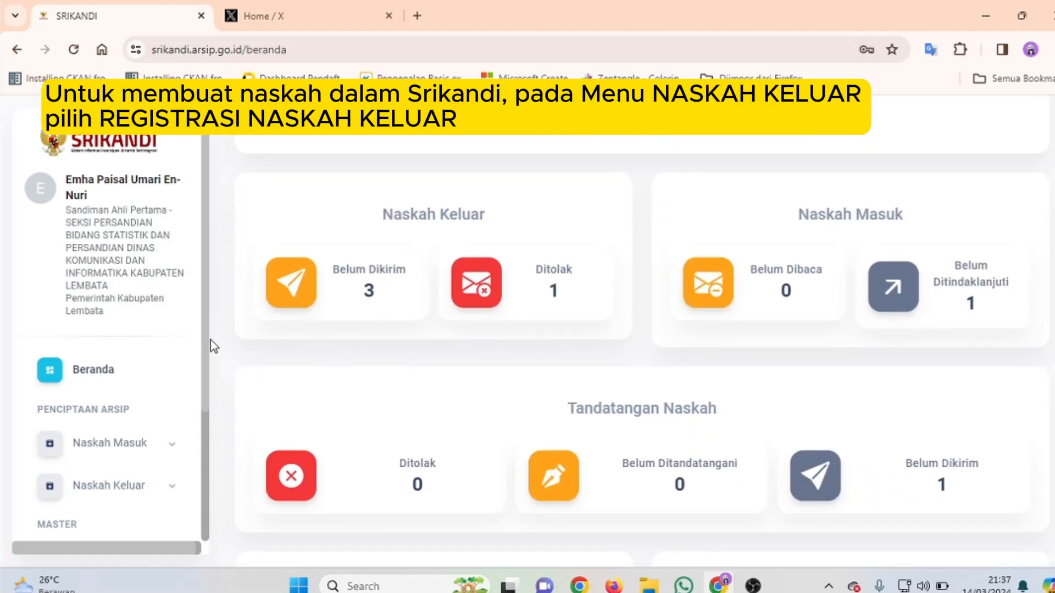
left_click_drag(207, 336, 207, 467)
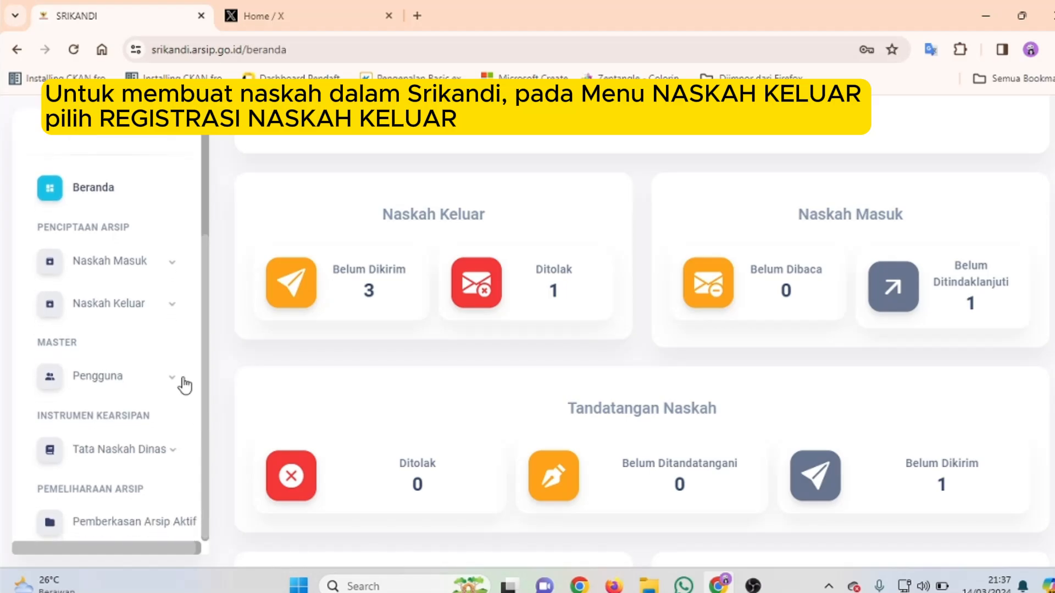
left_click(158, 305)
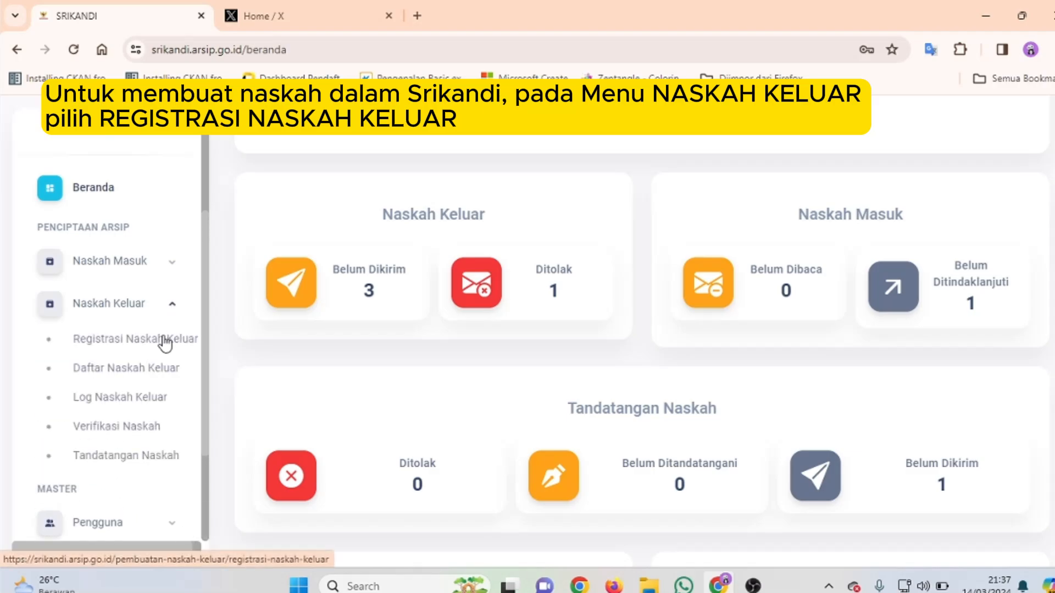
left_click(164, 344)
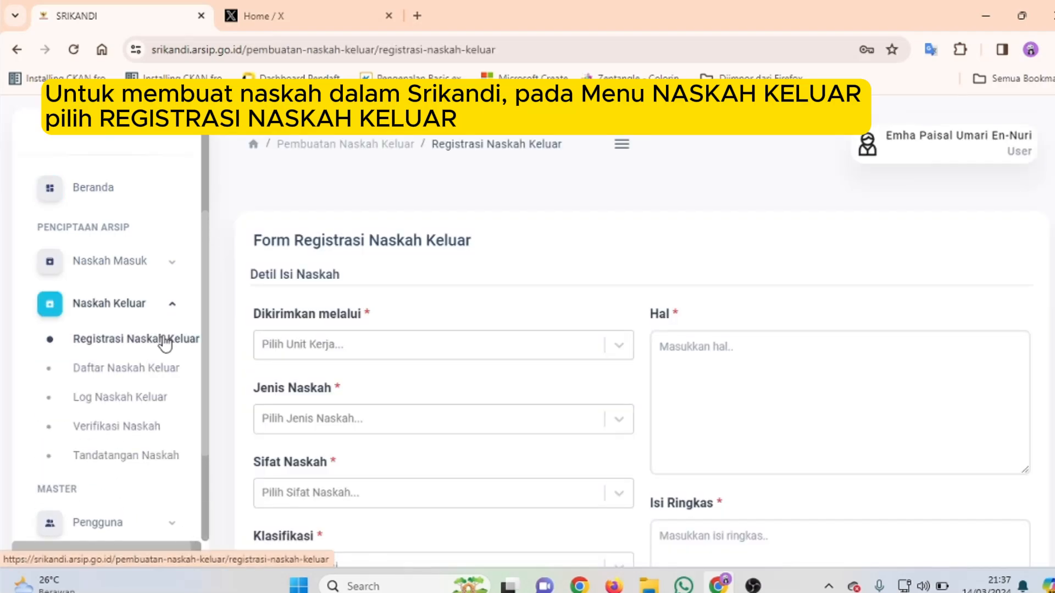
- Search for "dinas komunikasi" and choose Dinas Komunikasi dan Informatika as the unit the document is sent through
left_click(368, 352)
type("din")
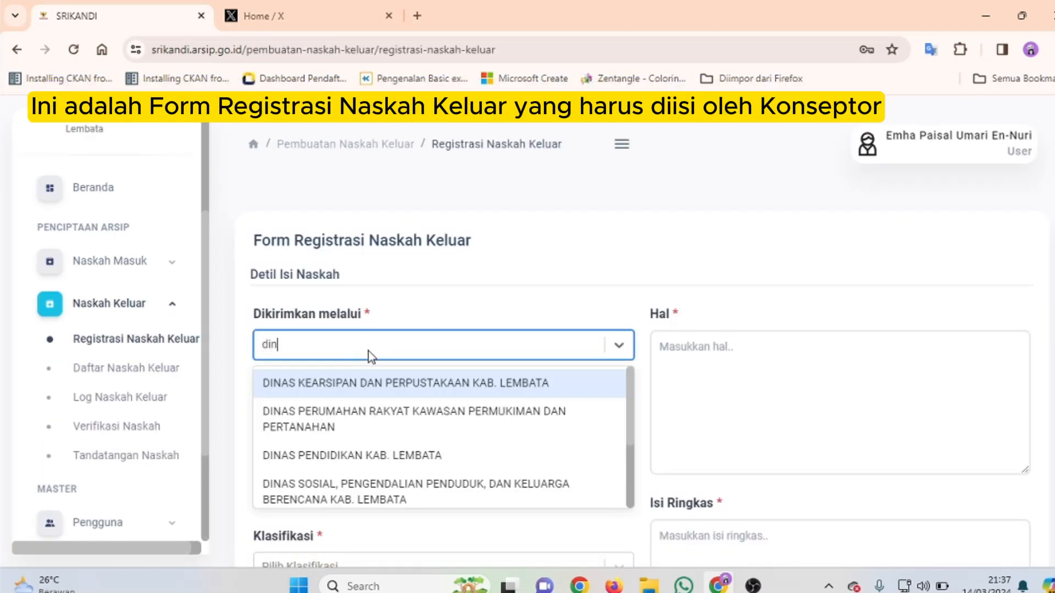
type("as komunikasi")
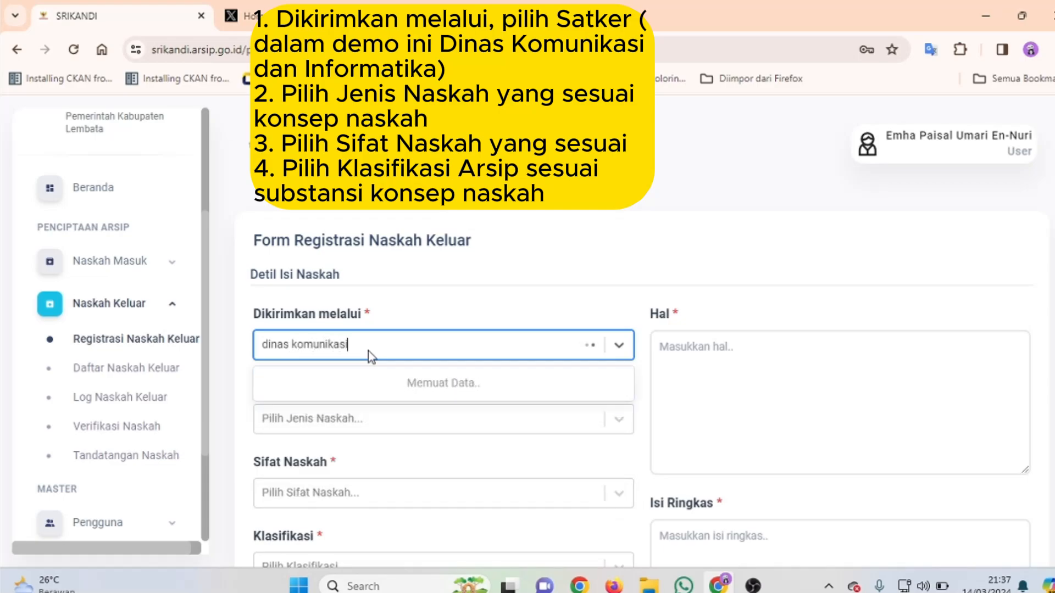
left_click(368, 392)
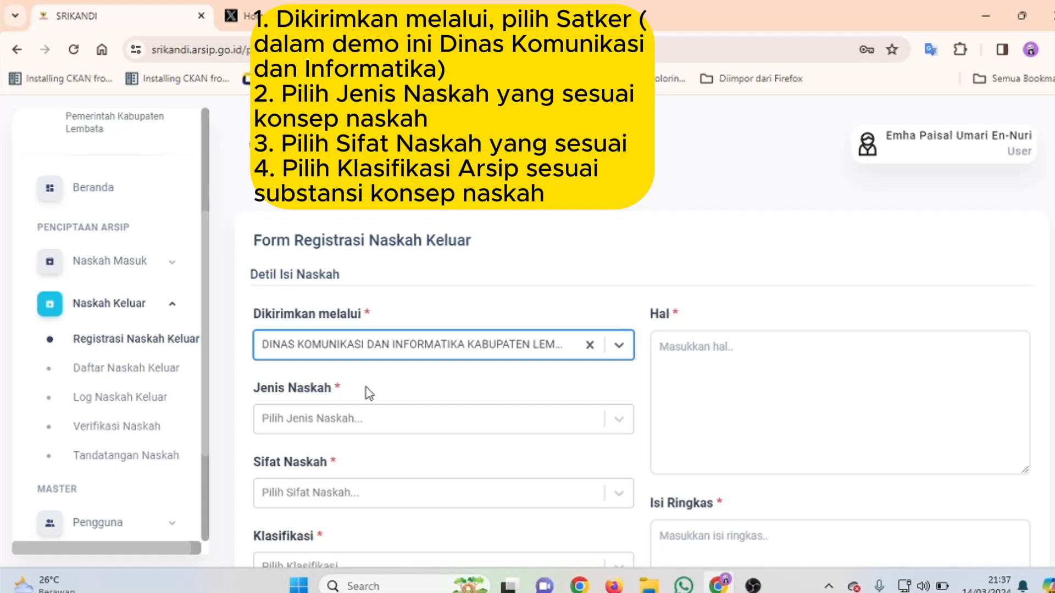
- Set the document type (Jenis Naskah) to Surat Dinas OPD and its nature (Sifat Naskah) to Biasa/Terbuka
scroll(367, 393, "down", 1)
left_click(363, 340)
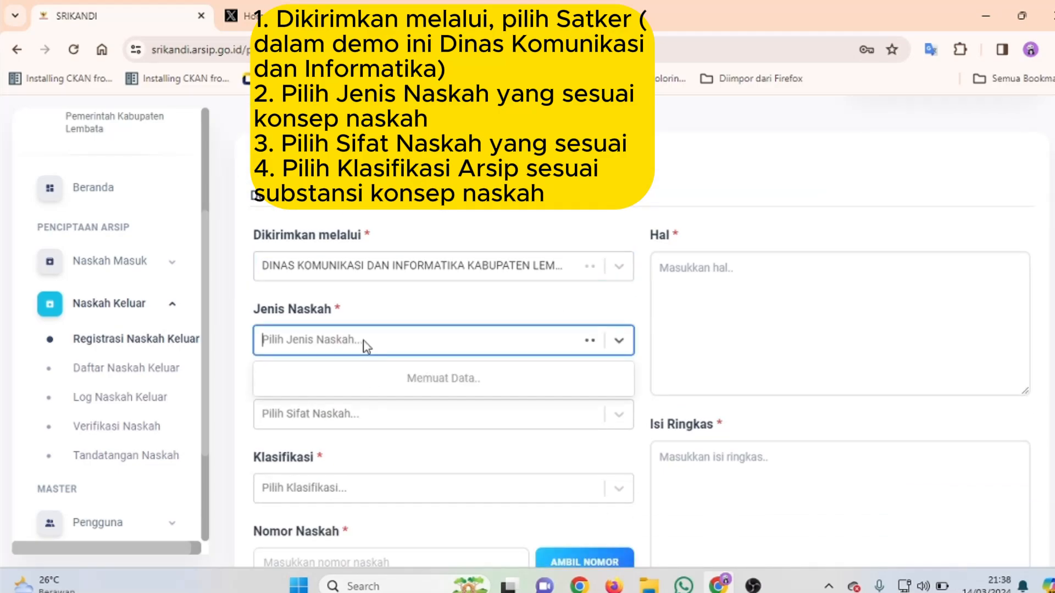
type("su")
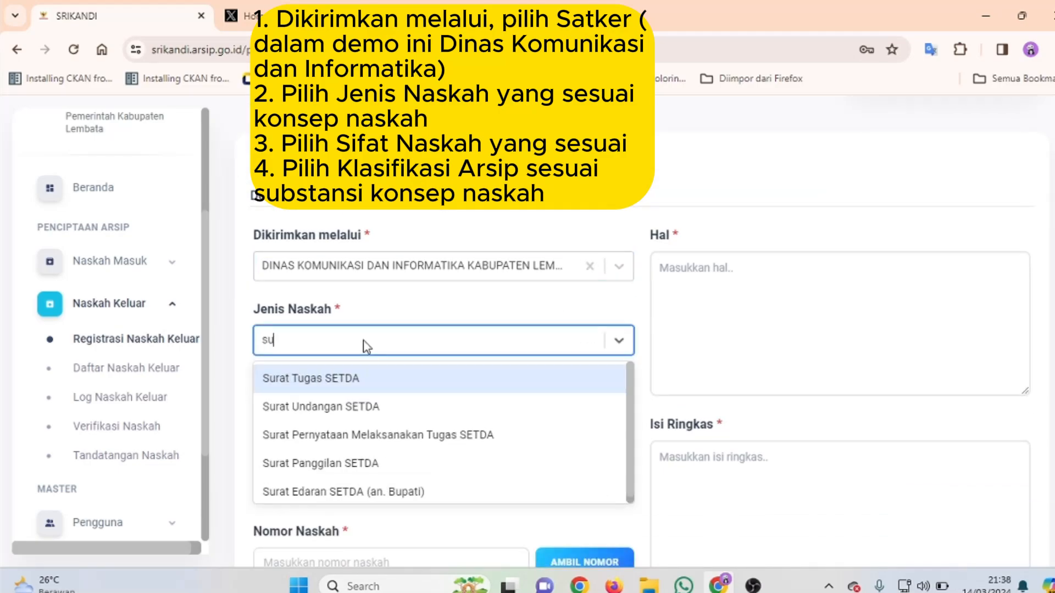
type("rat dinas")
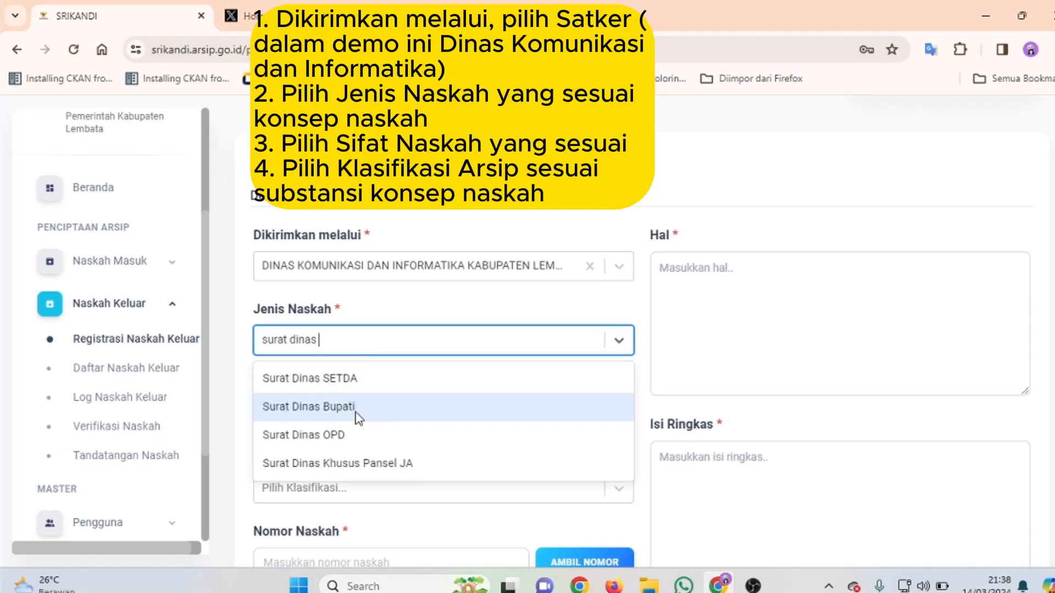
left_click(354, 431)
scroll(355, 433, "down", 1)
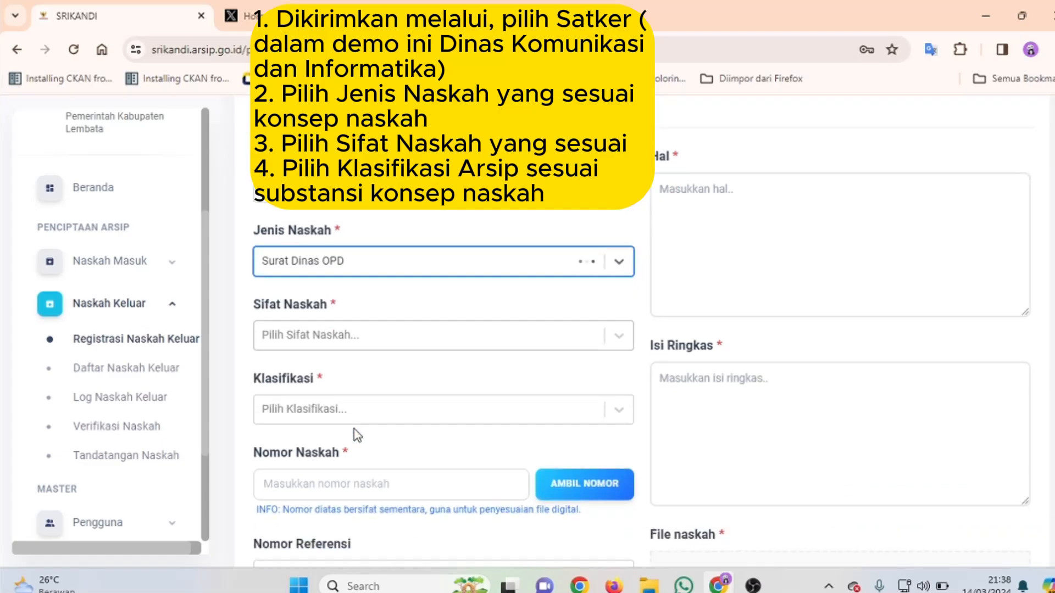
left_click(361, 337)
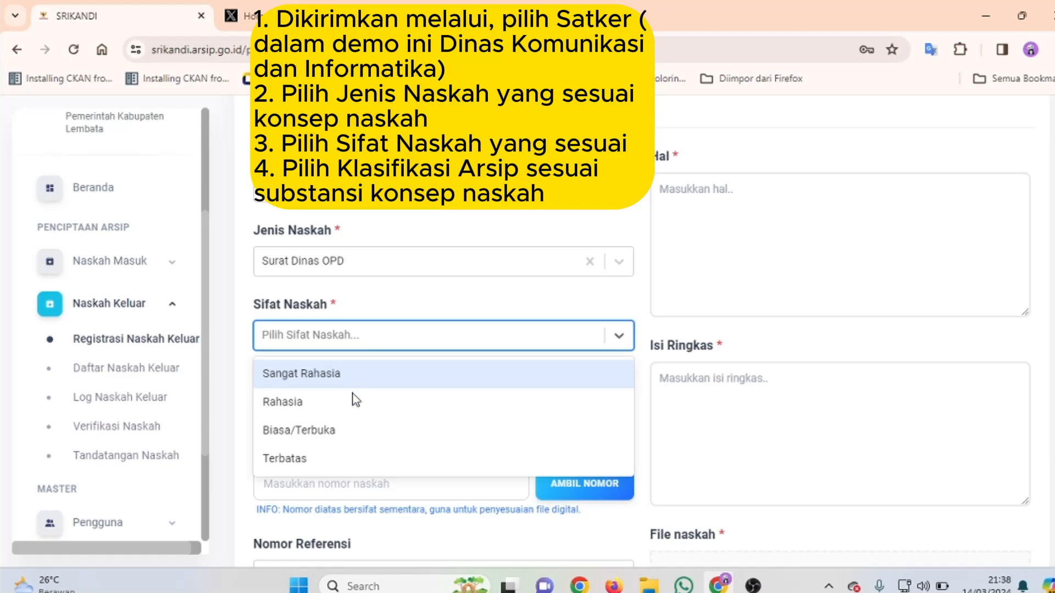
left_click(355, 430)
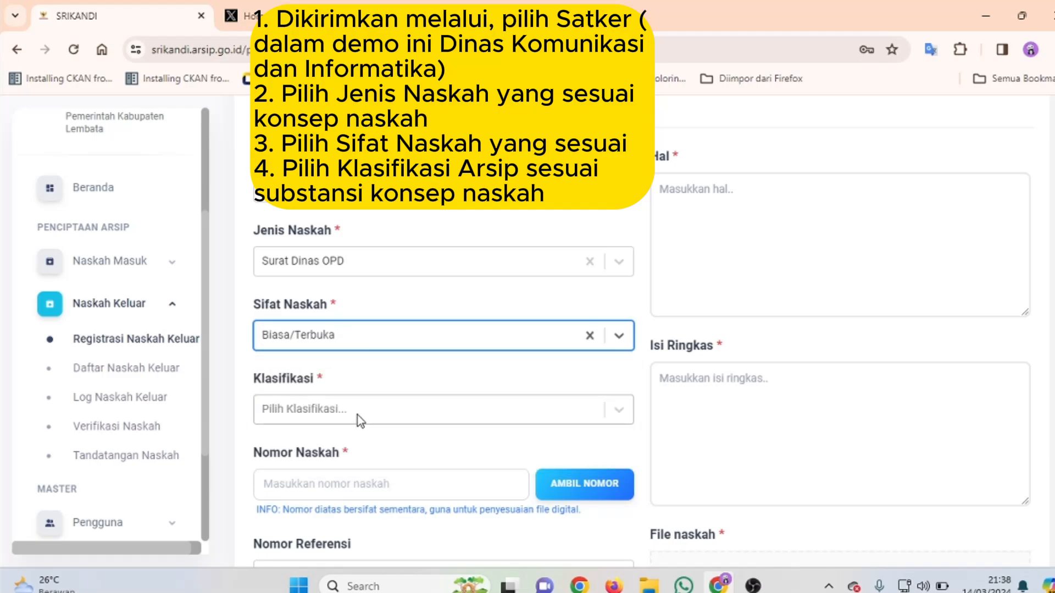
- Search the classifications for "sosialisasi", choose 400.3.5.3 - Pelatihan, Bimtek, sosialisasi, and generate the document number
left_click(357, 416)
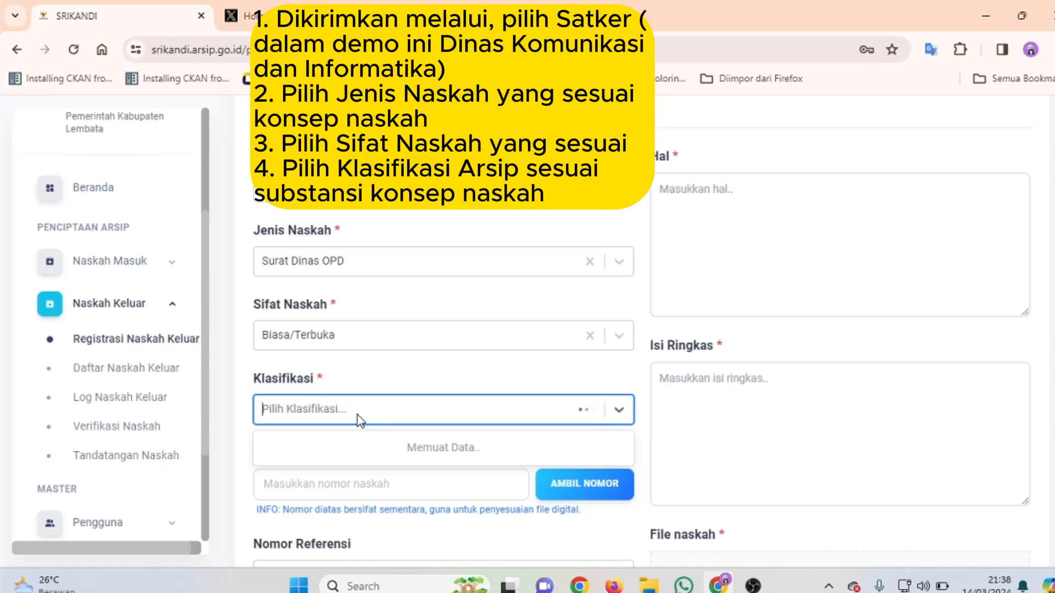
type("sosiali")
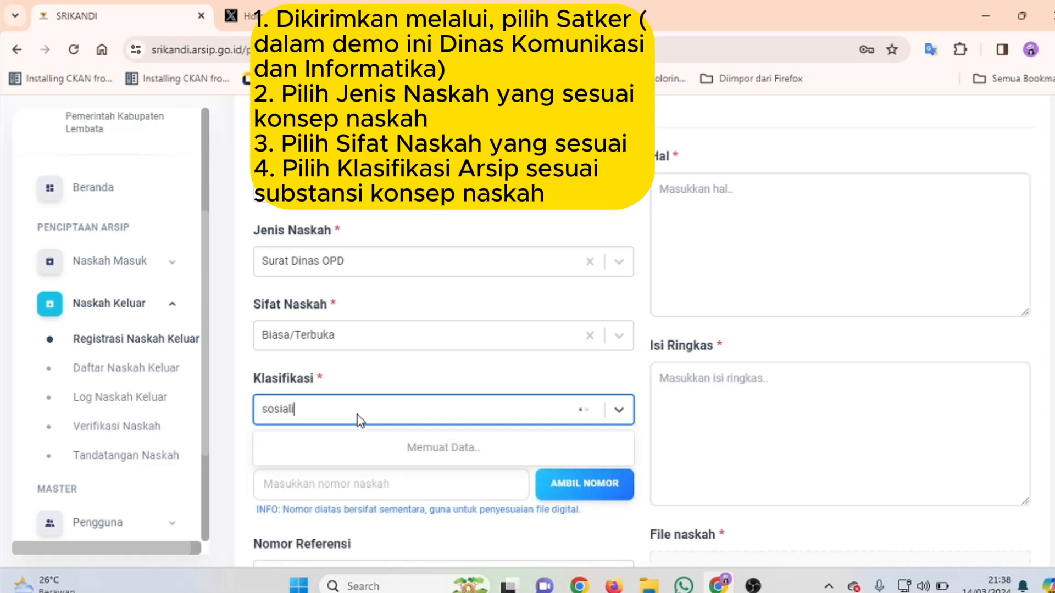
type("sasi")
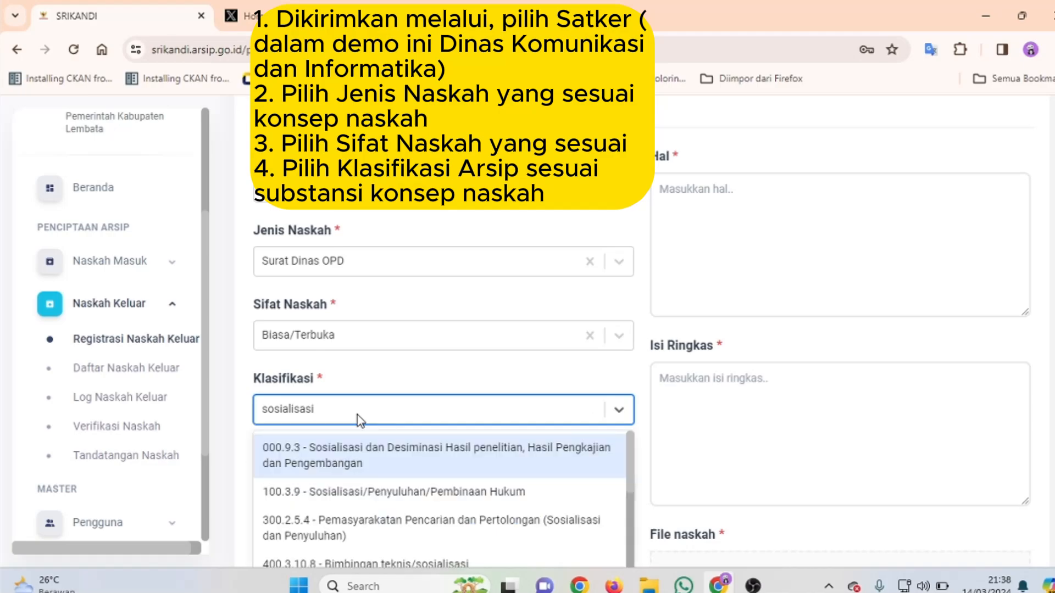
scroll(367, 427, "down", 1)
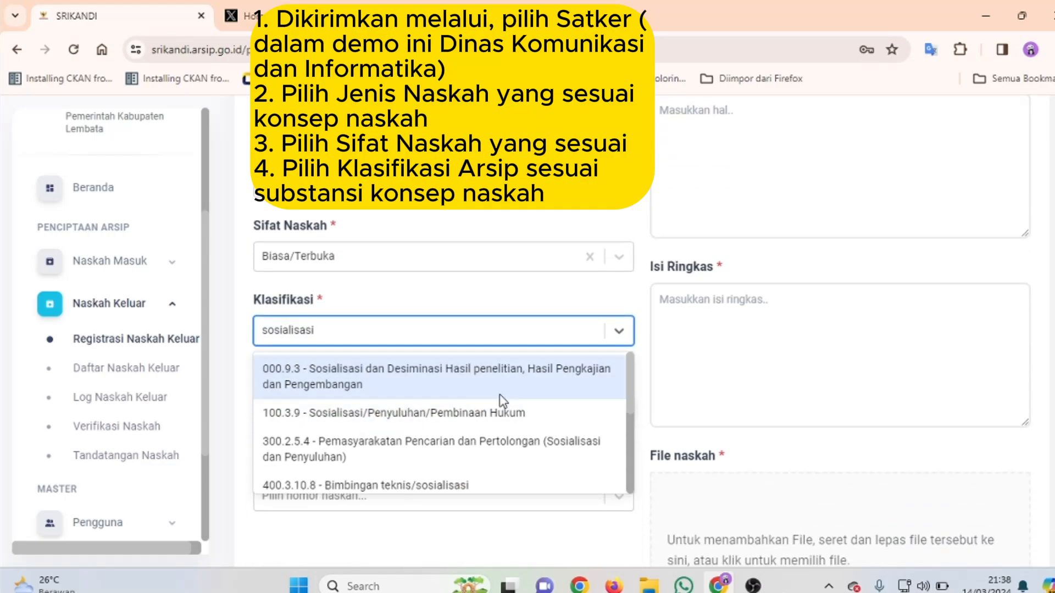
left_click_drag(629, 377, 628, 437)
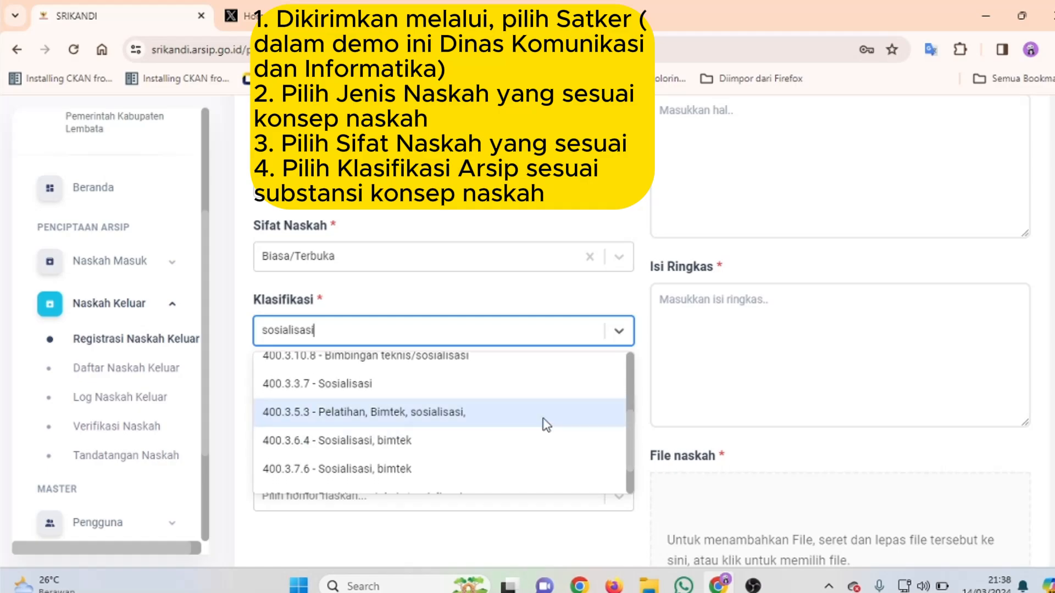
left_click(470, 422)
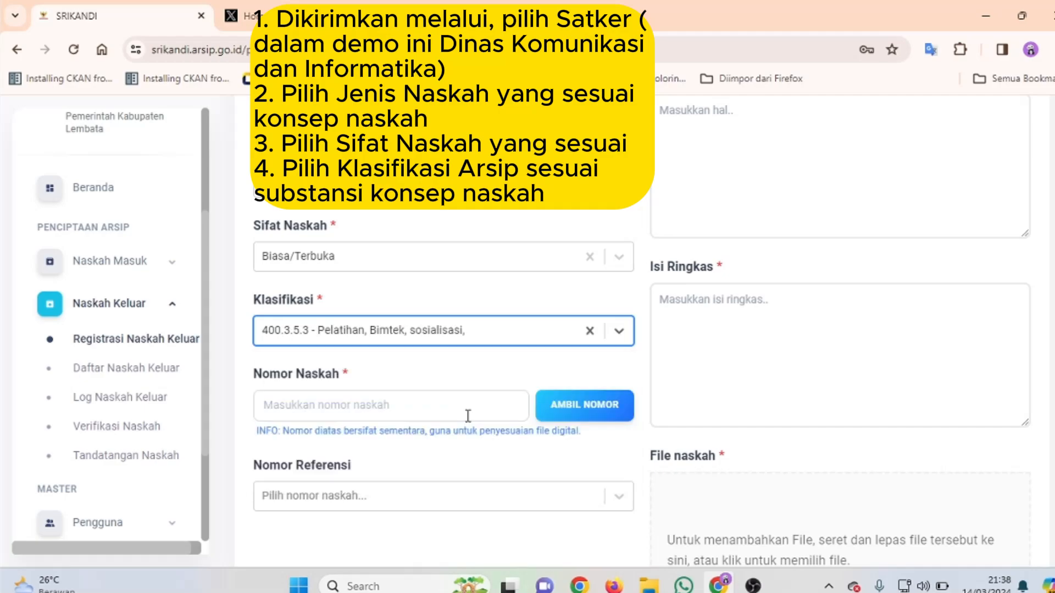
left_click(564, 413)
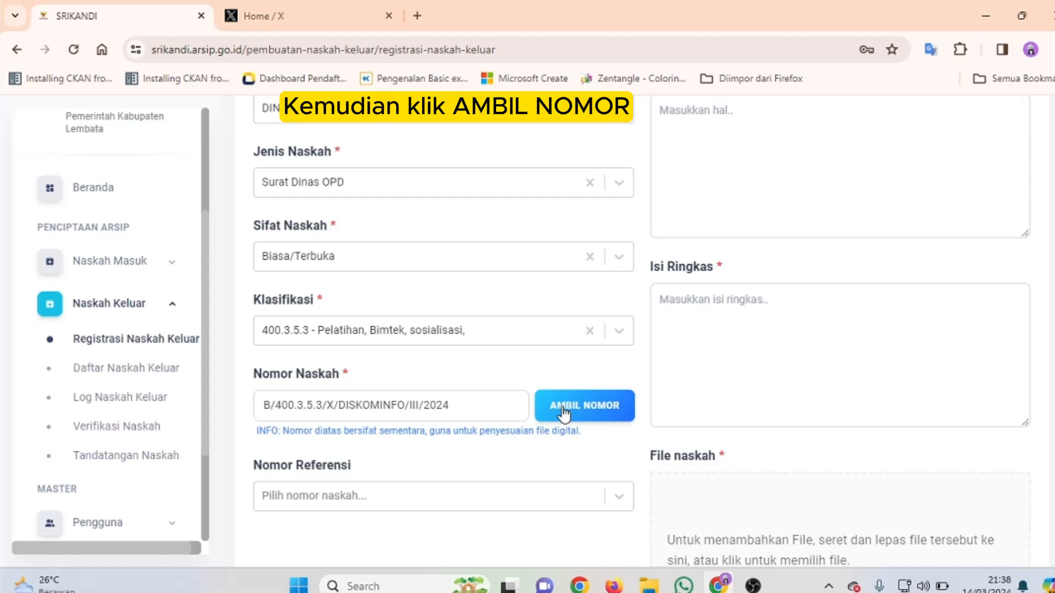
- Enter "Permohonan Narasumber" as the subject (Hal) of the outgoing document
scroll(735, 228, "up", 2)
left_click(734, 228)
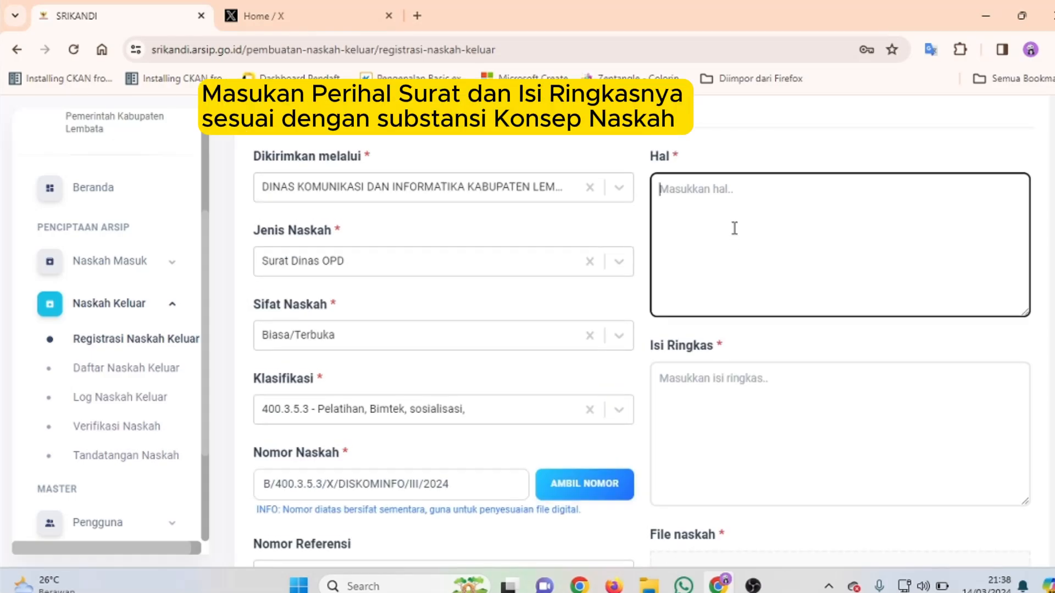
type("Permoho")
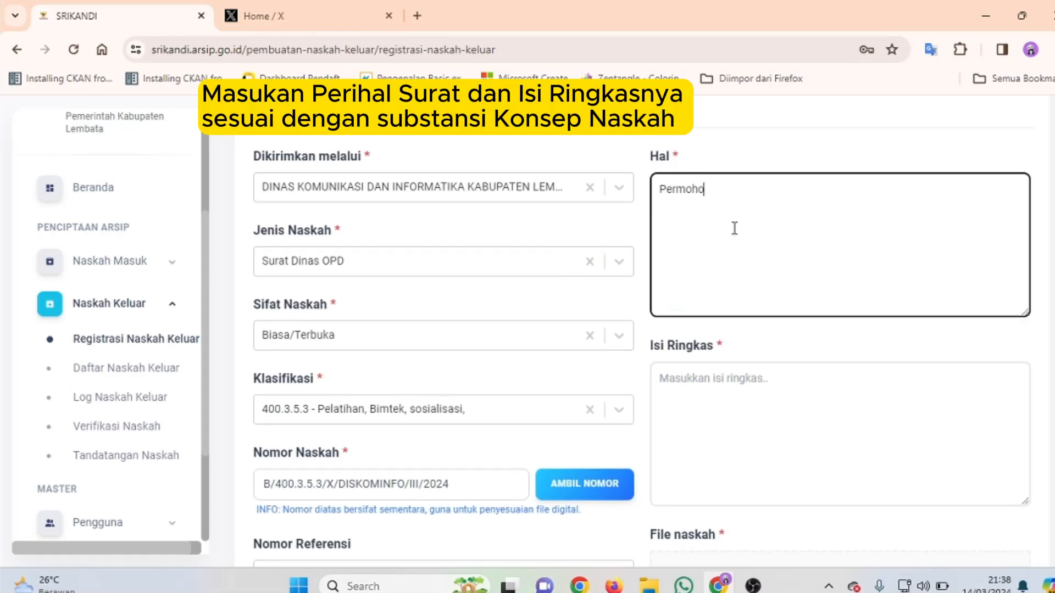
type("nan Narasumber")
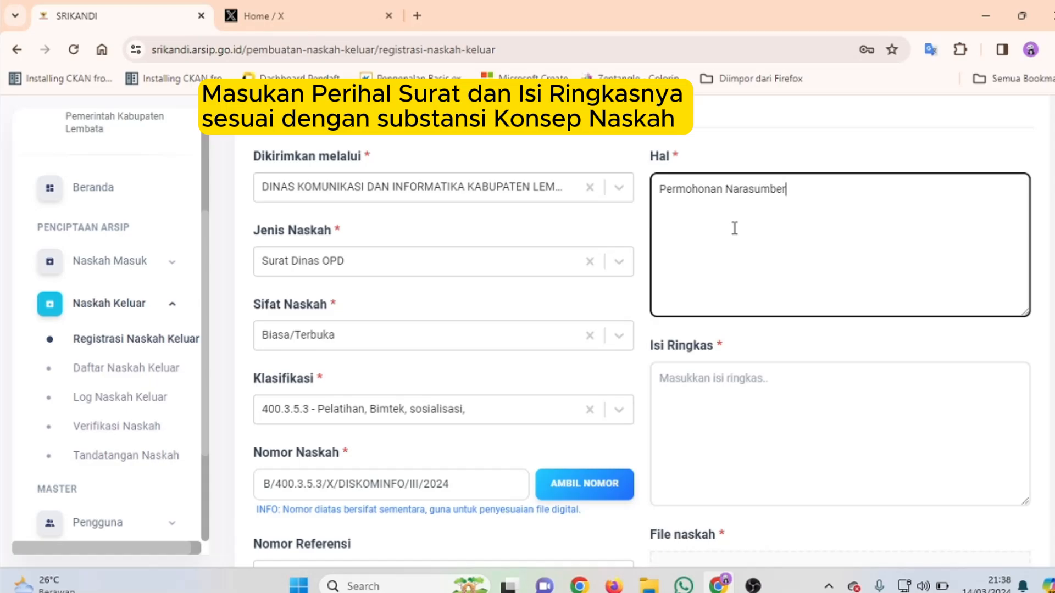
- Enter "Permohonan Narasumber dalam rangka sosialisasi Pemanfaatan SRIKANDI di Lingkungan Dinas Komunikasi dan Informatika" as the summary (Isi Ringkas)
key("Tab")
type("P")
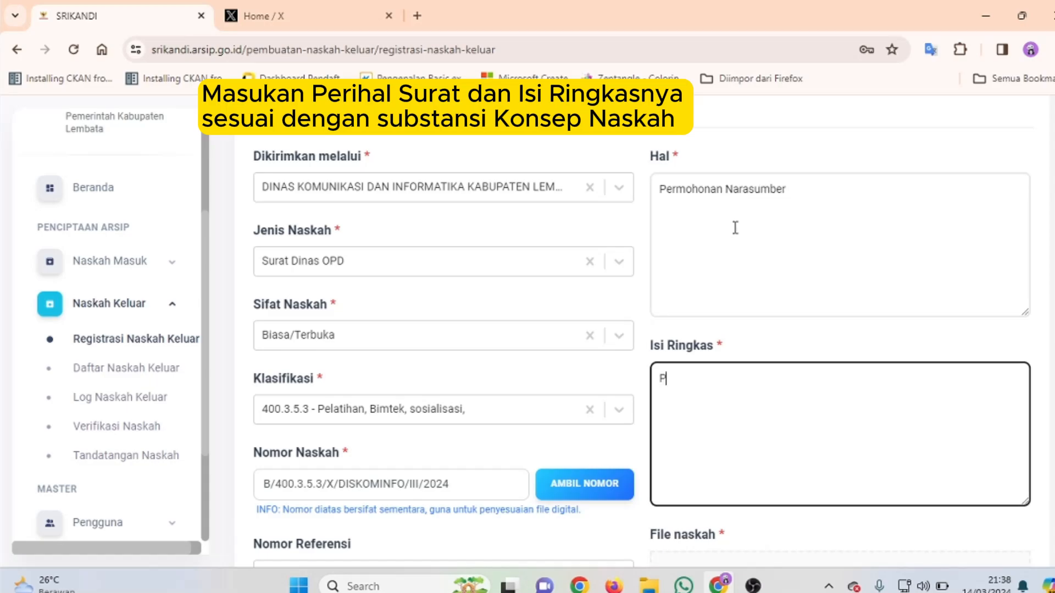
type("ermoohonan Naras")
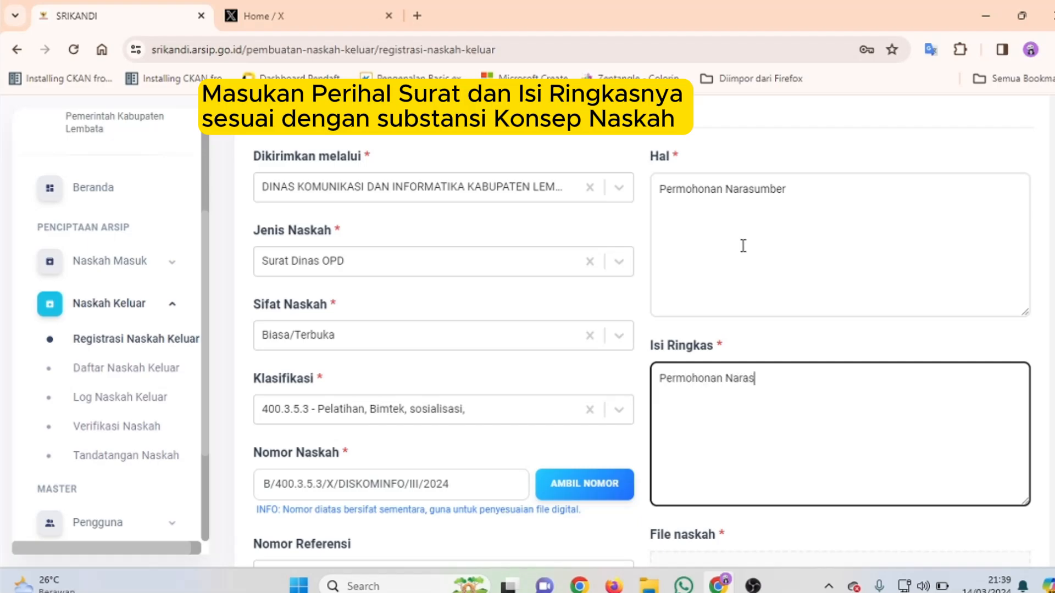
type("umber untuk m")
key("BackSpace")
key("BackSpace")
key("BackSpace")
key("BackSpace")
key("BackSpace")
key("BackSpace")
key("BackSpace")
key("BackSpace")
type("daa")
type("am rangka so")
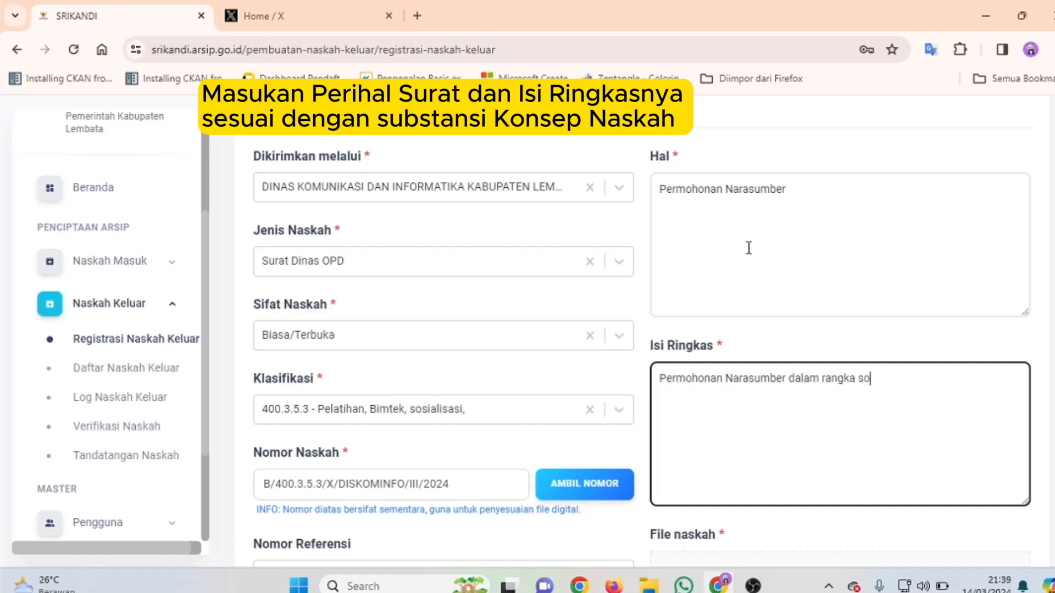
type("sialisasi Pemanfaatan")
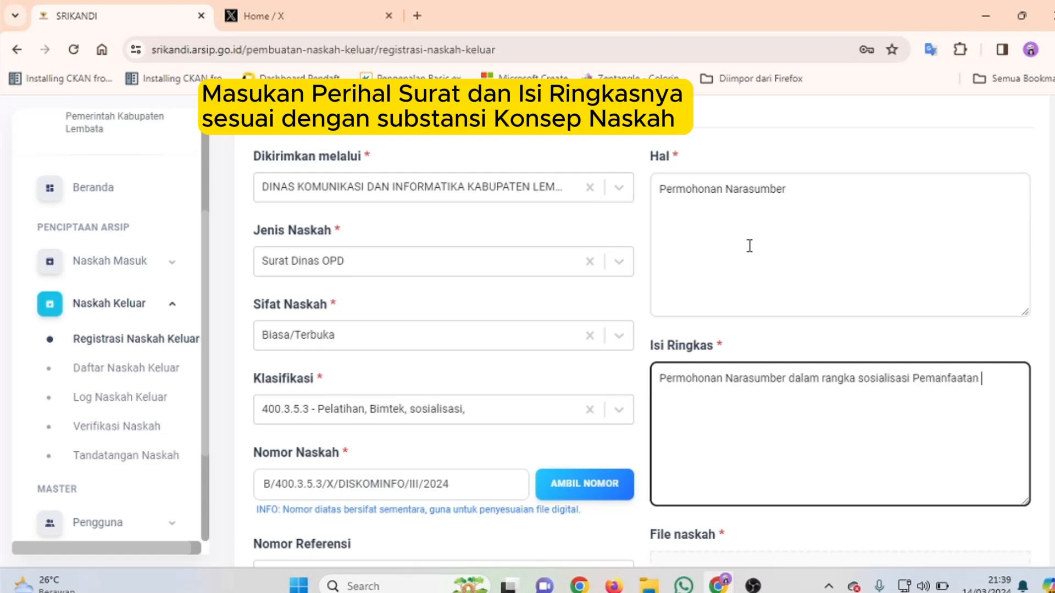
type(" SRIKANDI ")
type("D")
type("di ")
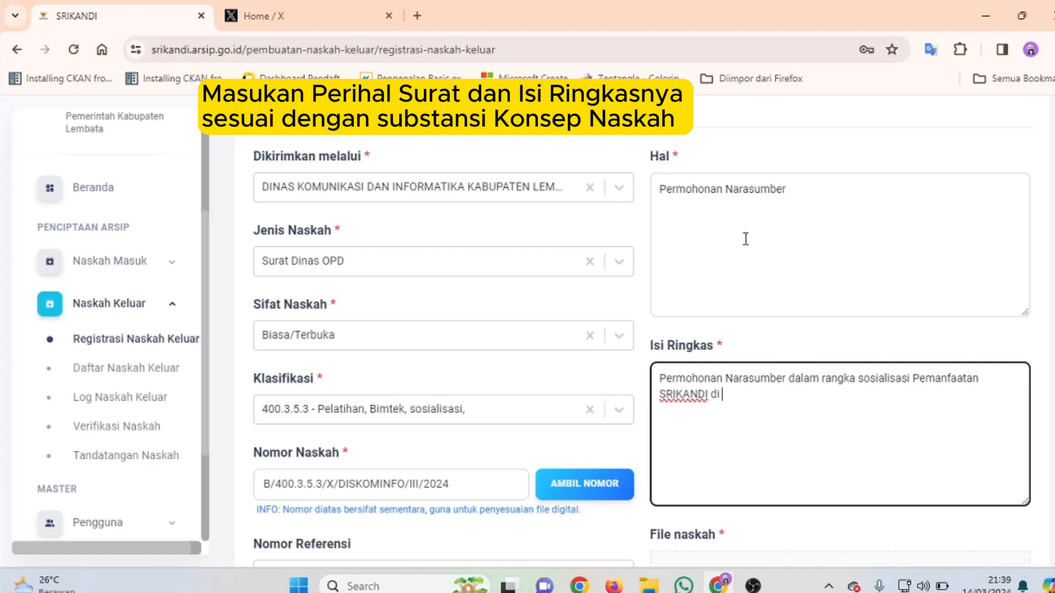
type("Lingkungan Dinas Komun")
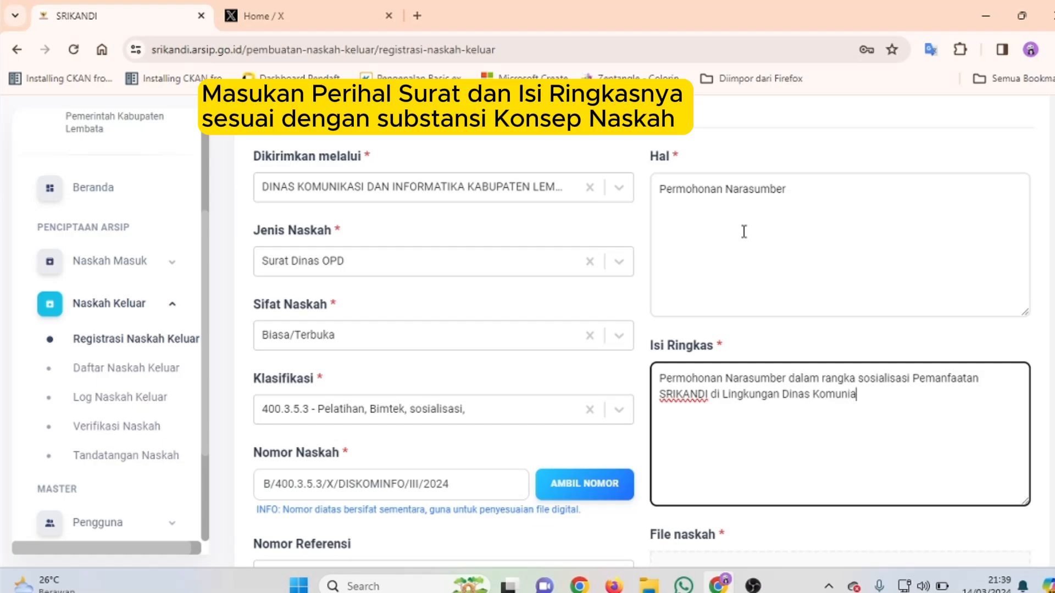
type("ikasi dan Informat")
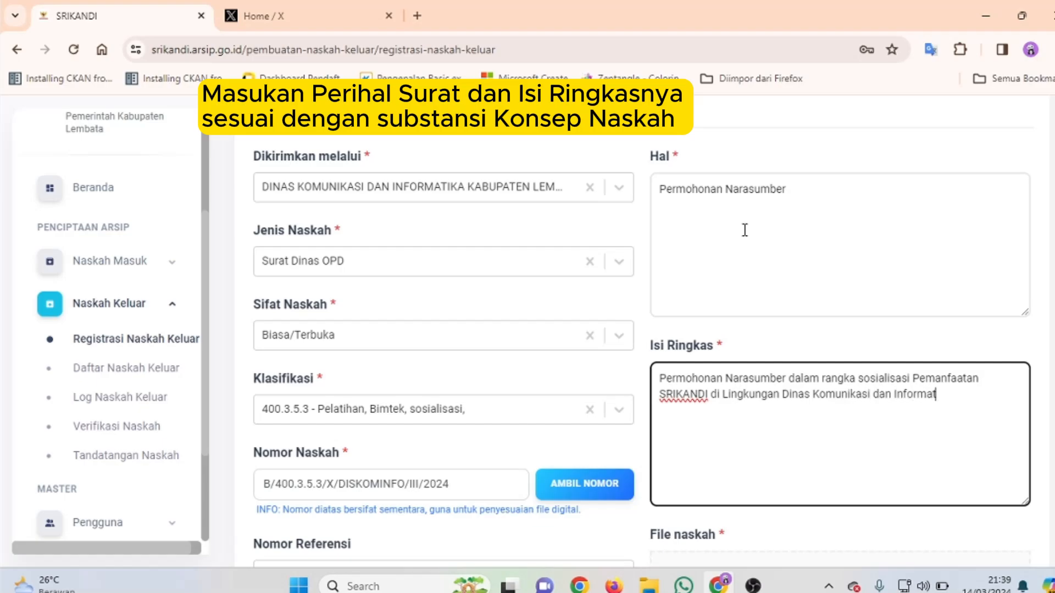
type("ika")
- Search the Documents folder for "srikandi" and attach Contoh SURAT SRIKANDI as the document file (File naskah)
scroll(751, 291, "down", 5)
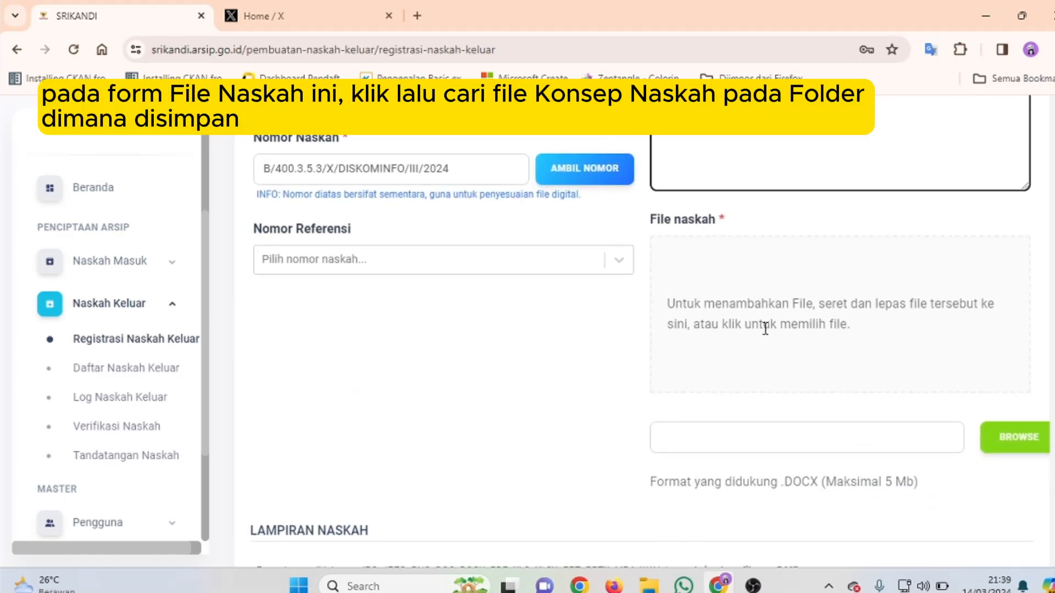
left_click(766, 328)
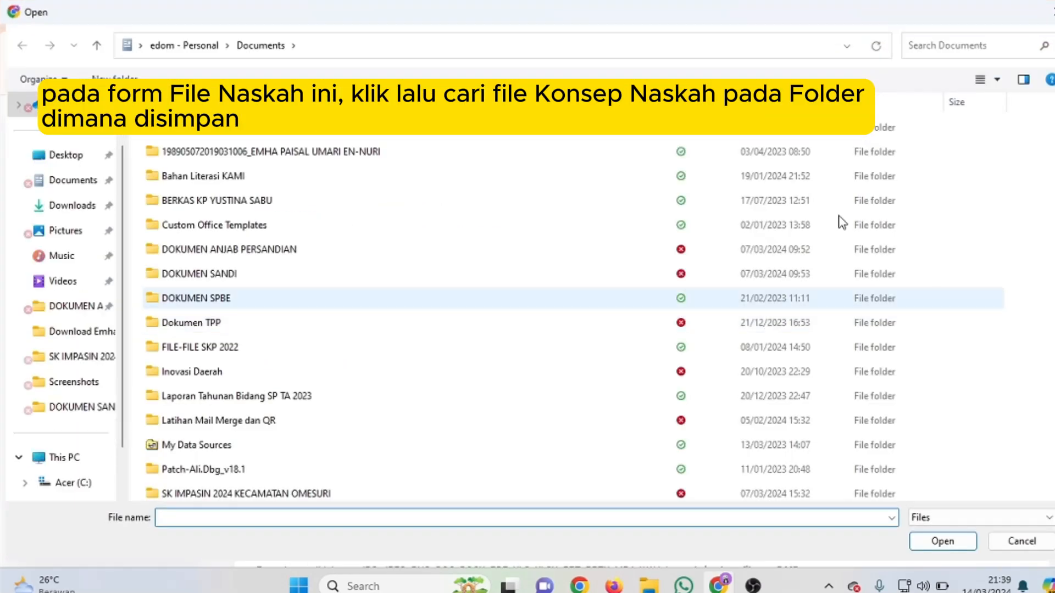
left_click(921, 48)
type("srik")
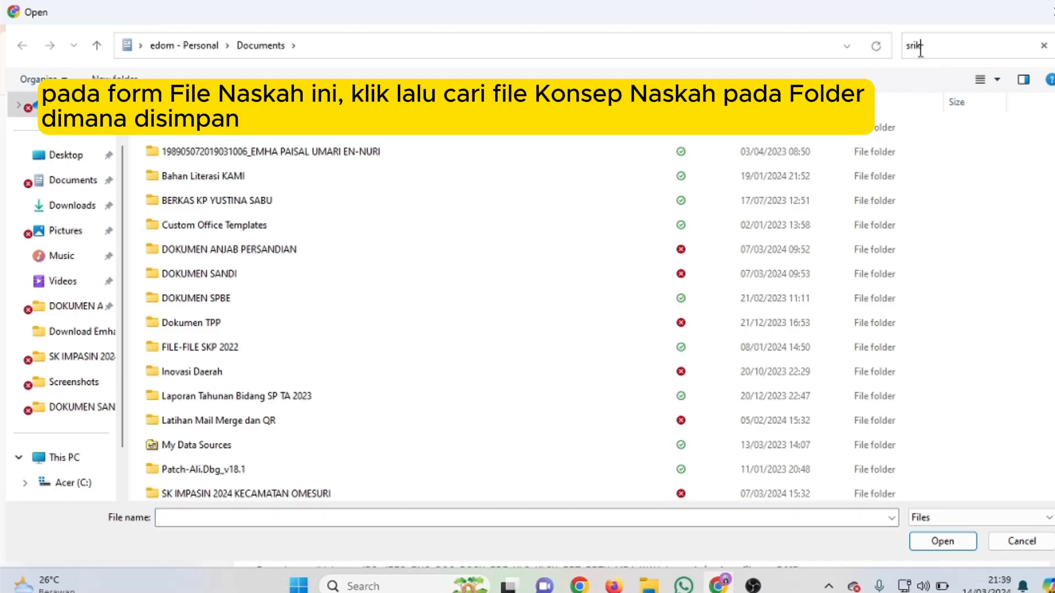
type("andi")
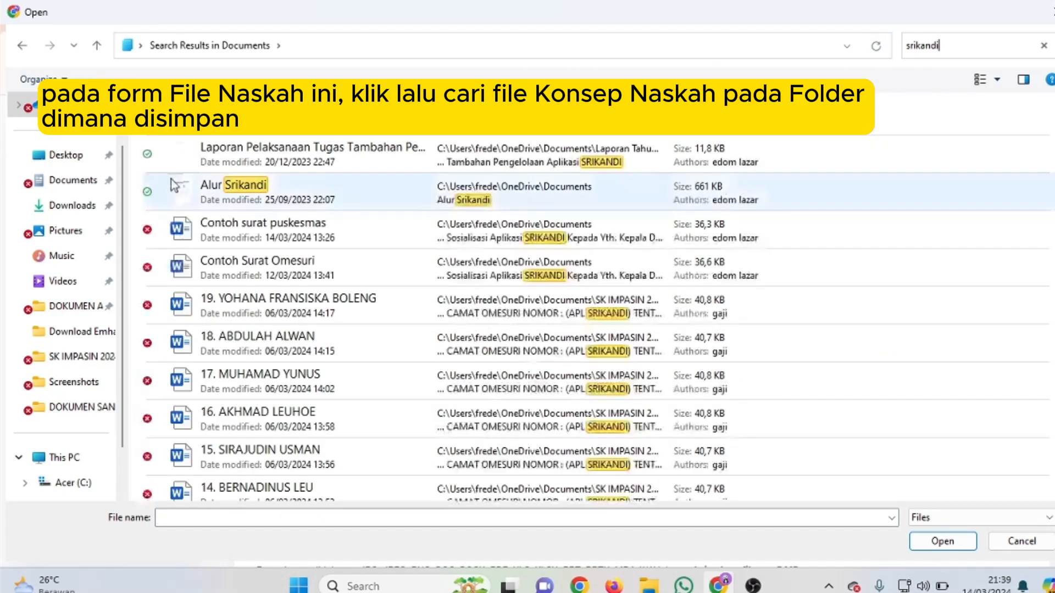
left_click(203, 118)
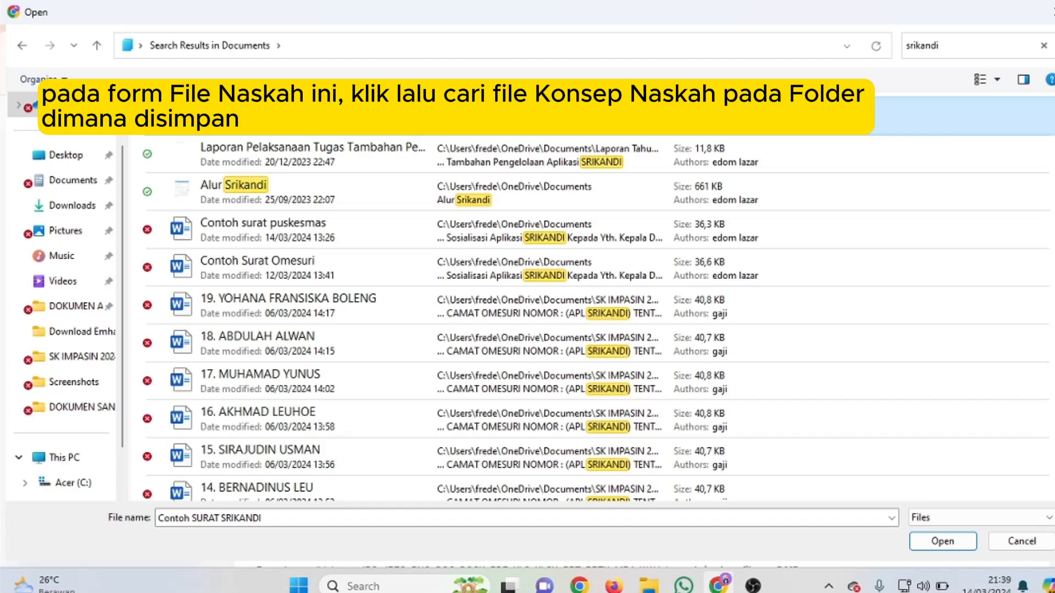
key("Return")
- Search "perp" to set the Kepala Dinas Kearsipan dan Perpustakaan as main recipient, and add the Penjabat Bupati Lembata as internal/external copy recipient (Tembusan)
scroll(684, 241, "down", 15)
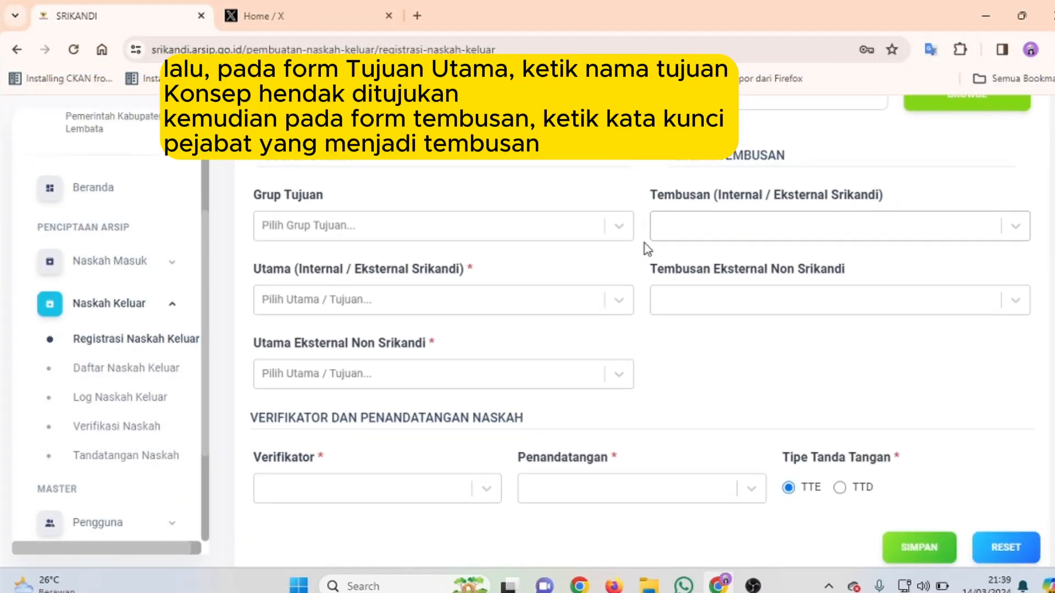
left_click(366, 312)
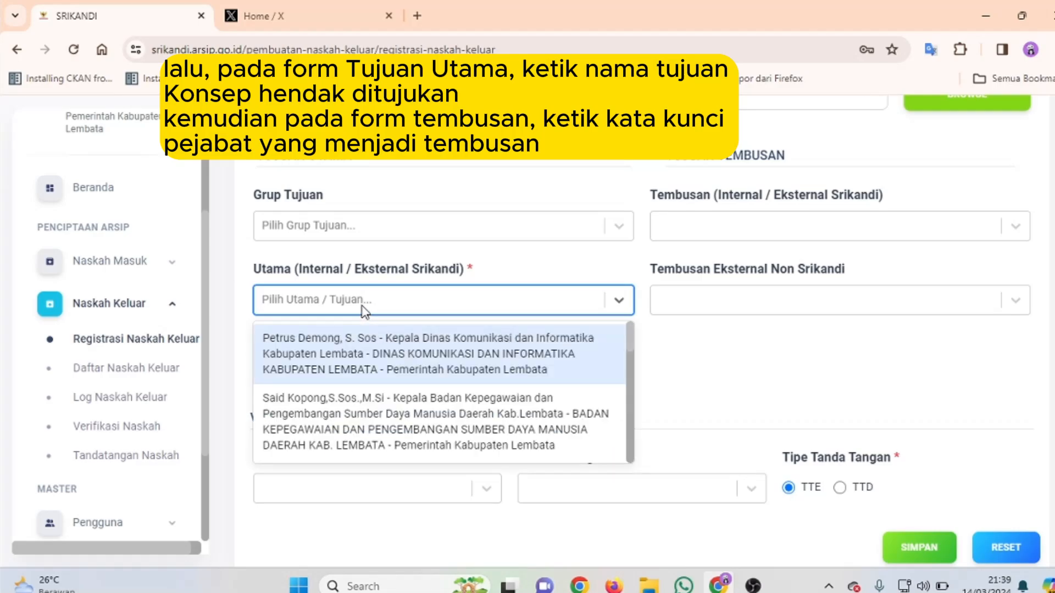
type("perp")
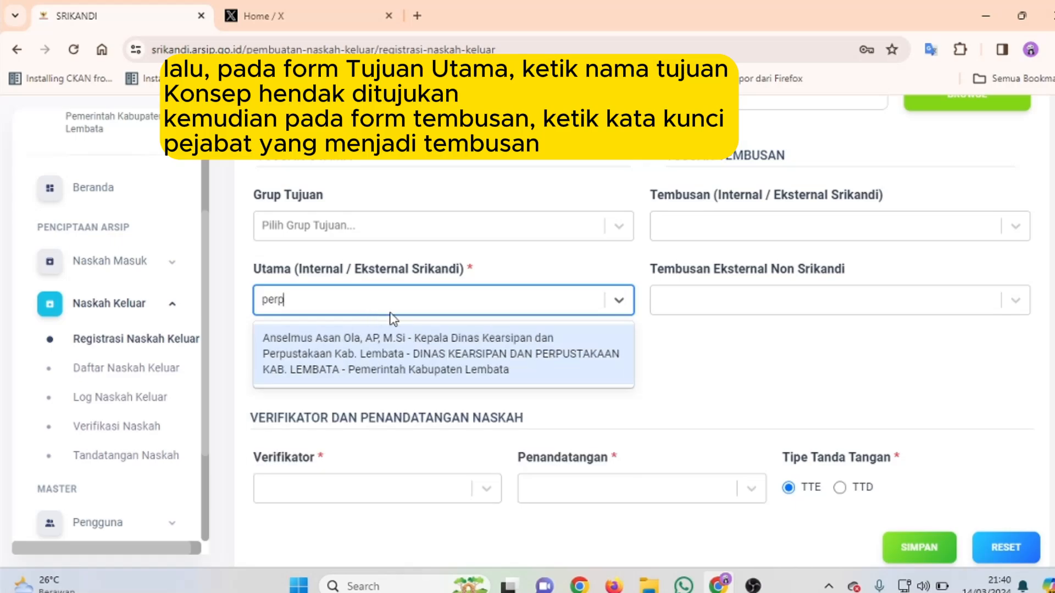
left_click(443, 358)
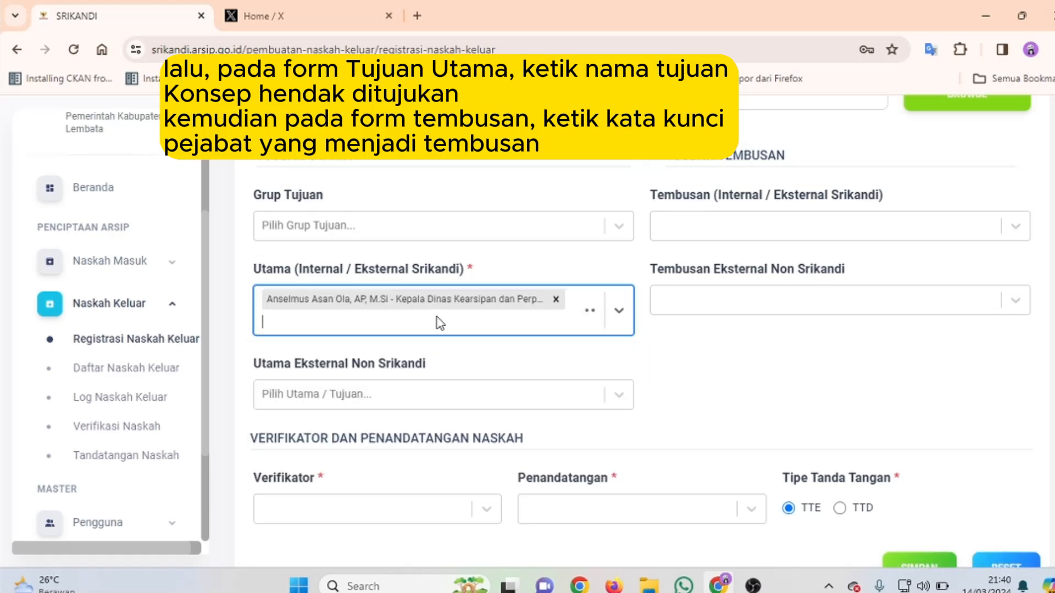
scroll(439, 323, "down", 1)
left_click(774, 158)
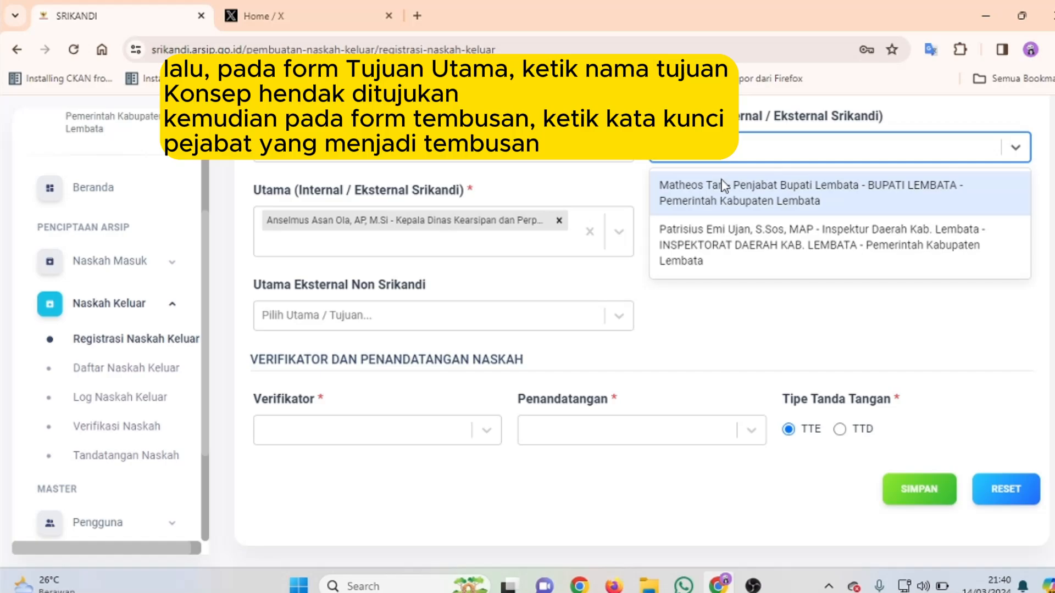
left_click(723, 187)
- Assign the Kepala Bidang Statistik dan Persandian and the Sekretaris Dinas Komunikasi dan Informatika as verifiers
left_click(427, 428)
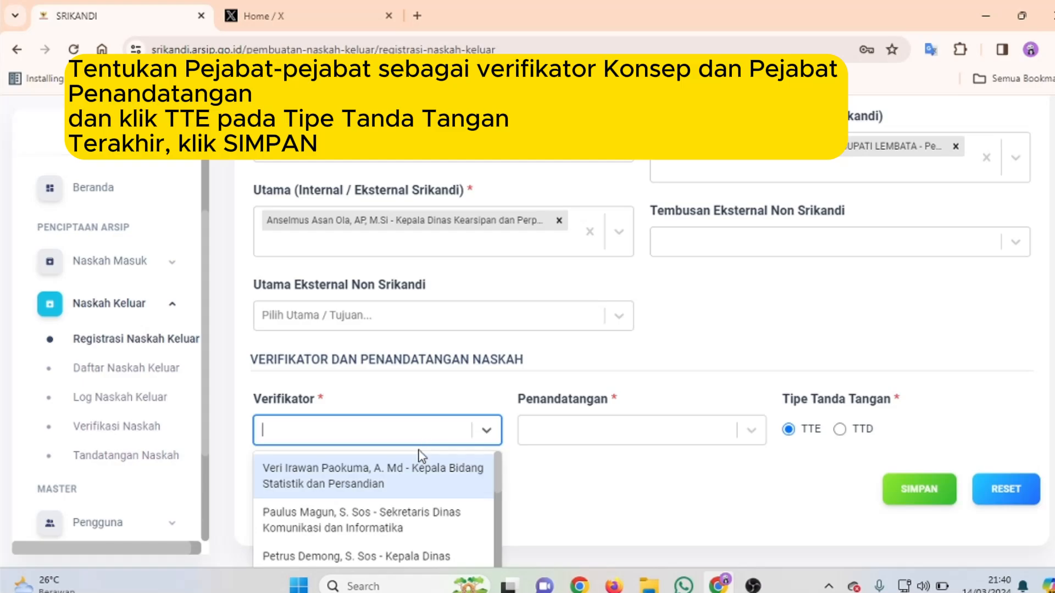
left_click(373, 460)
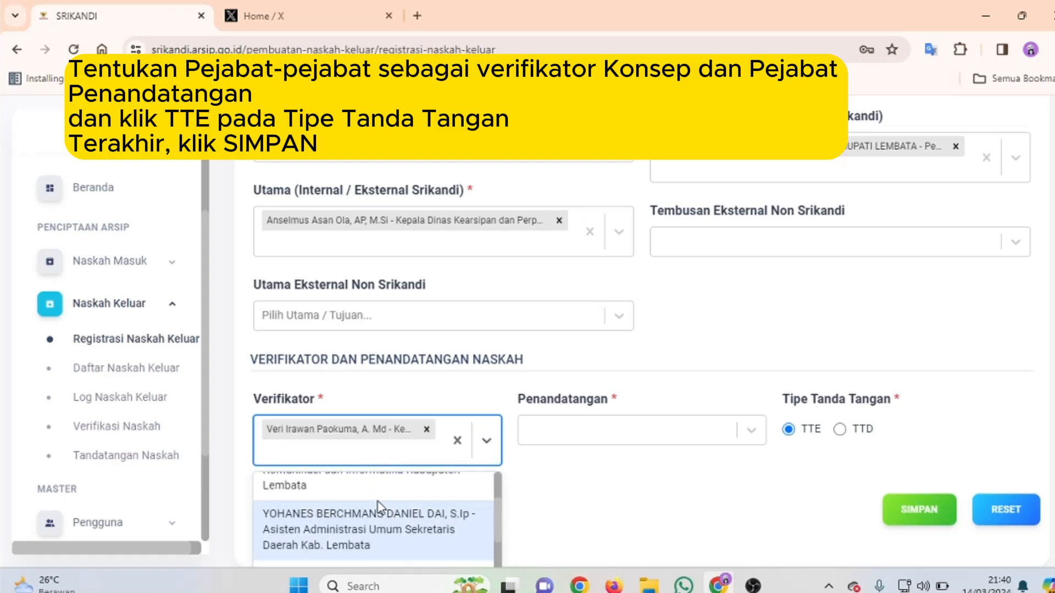
left_click(379, 504)
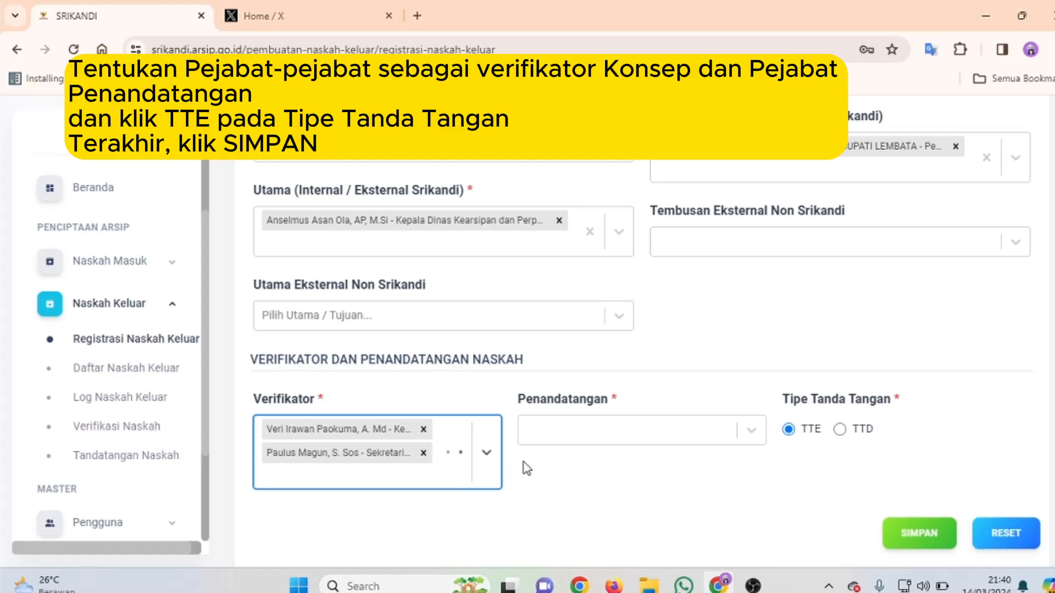
- Choose the Kepala Dinas Komunikasi dan Informatika as signatory (Penandatangan) and save the outgoing document registration
left_click(590, 432)
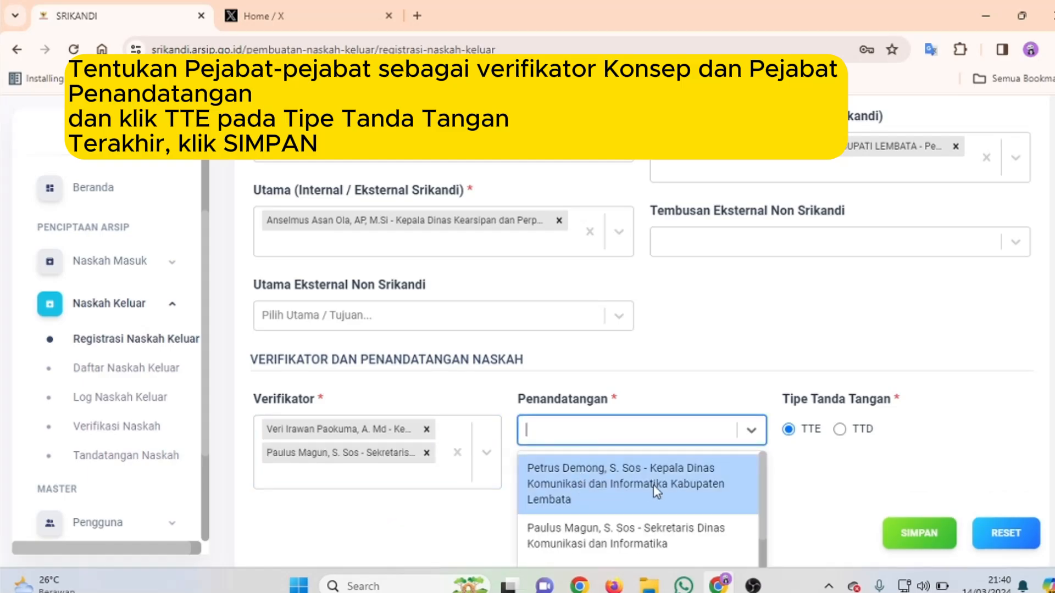
left_click(696, 490)
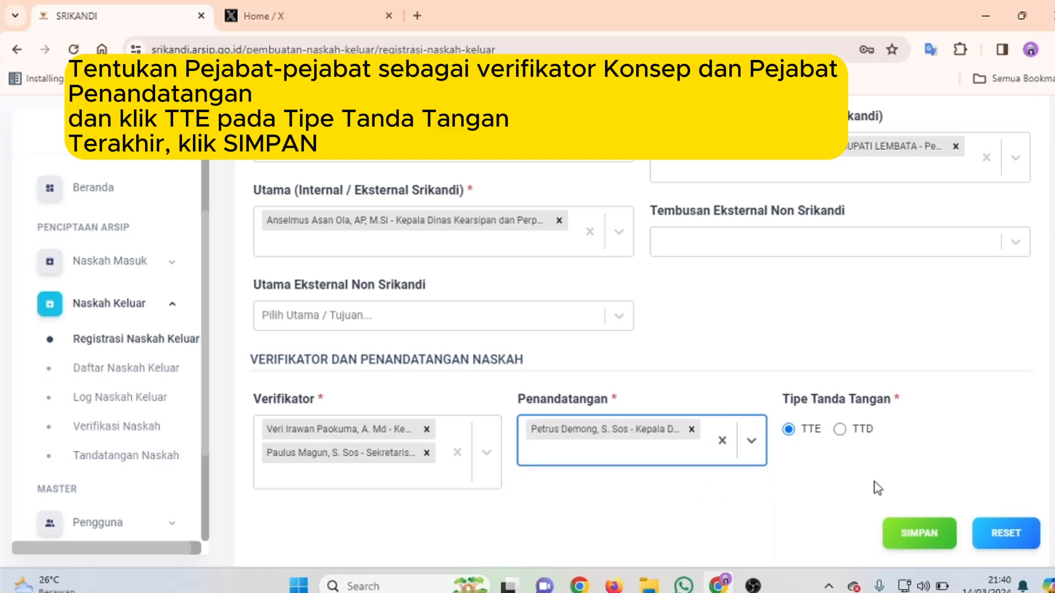
left_click(913, 534)
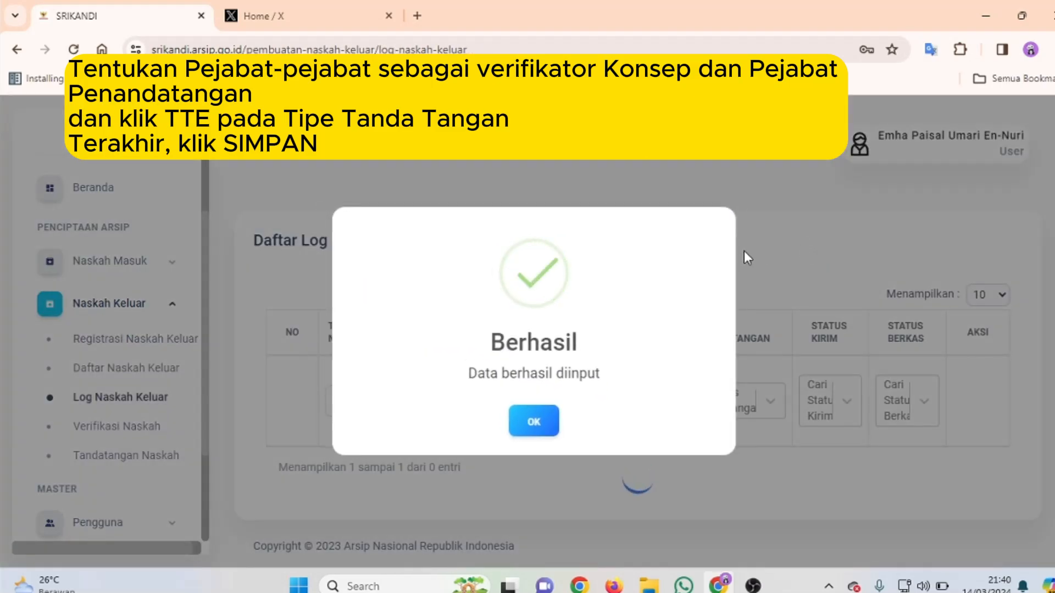
left_click(536, 421)
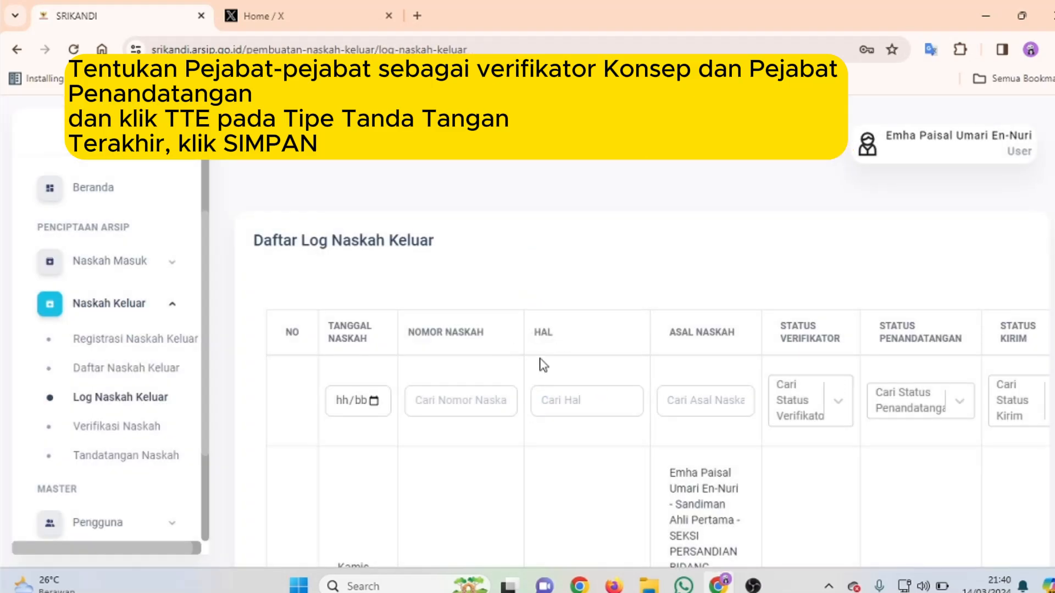
- Open the detail view of the Permohonan Narasumber entry dated 14 Maret 2024 in the outgoing document log
scroll(541, 365, "down", 3)
scroll(542, 365, "down", 1)
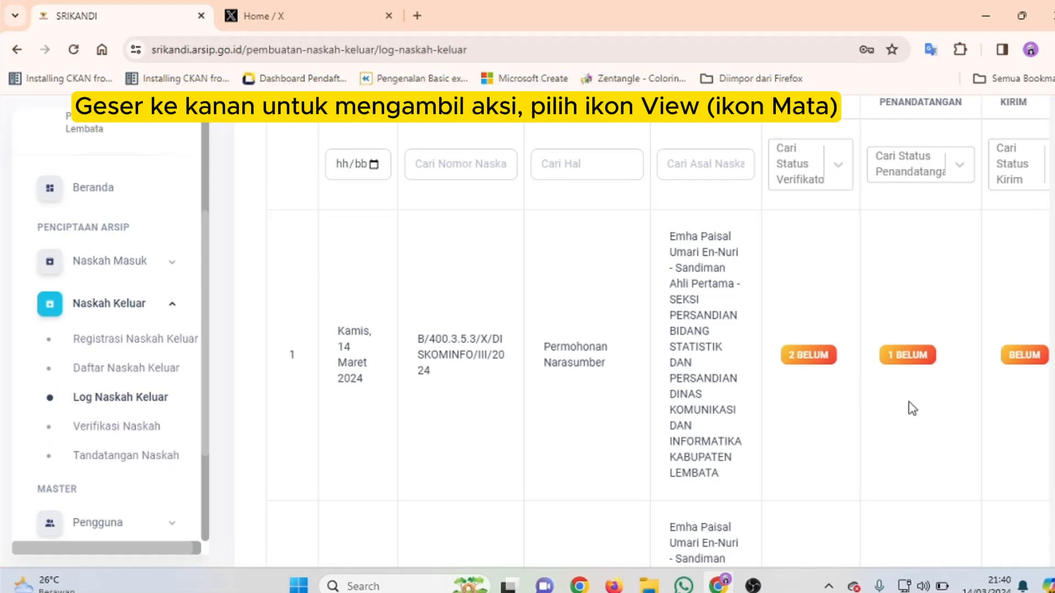
scroll(909, 406, "down", 2)
scroll(912, 412, "up", 2)
scroll(912, 412, "down", 18)
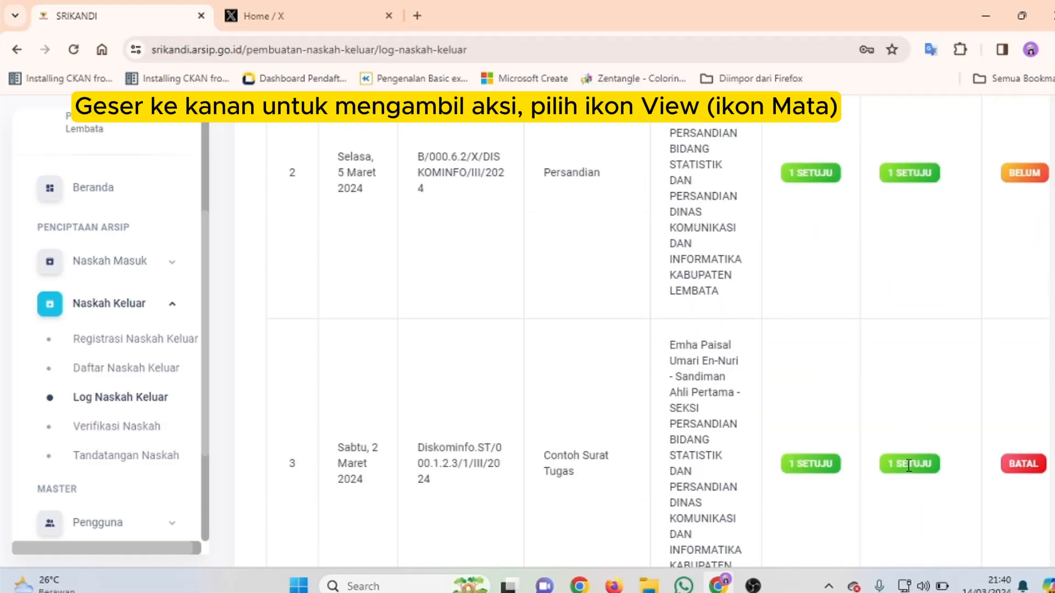
scroll(866, 490, "down", 6)
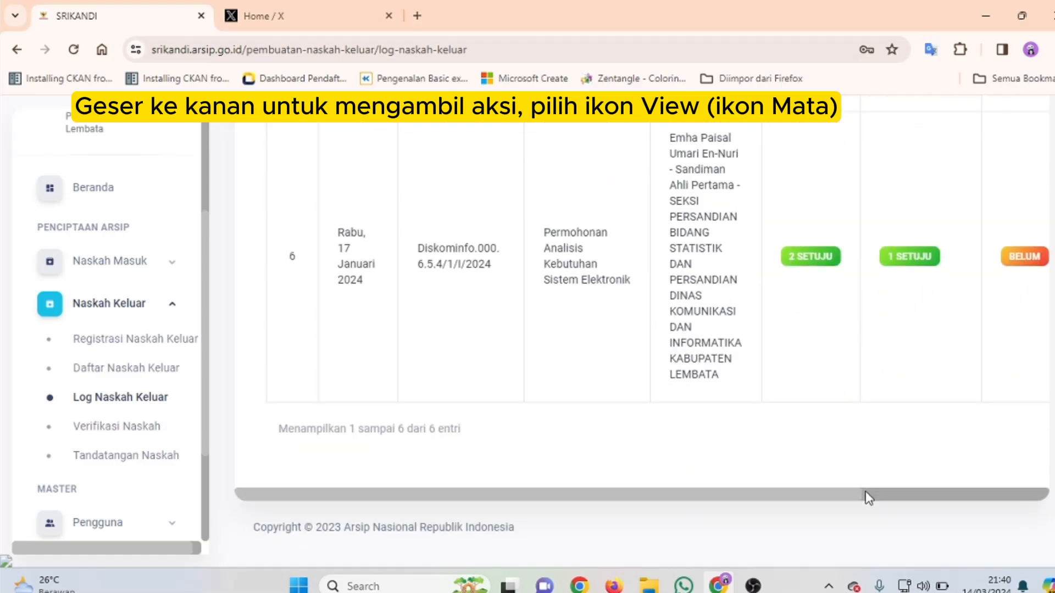
scroll(864, 497, "right", 5)
scroll(967, 352, "up", 15)
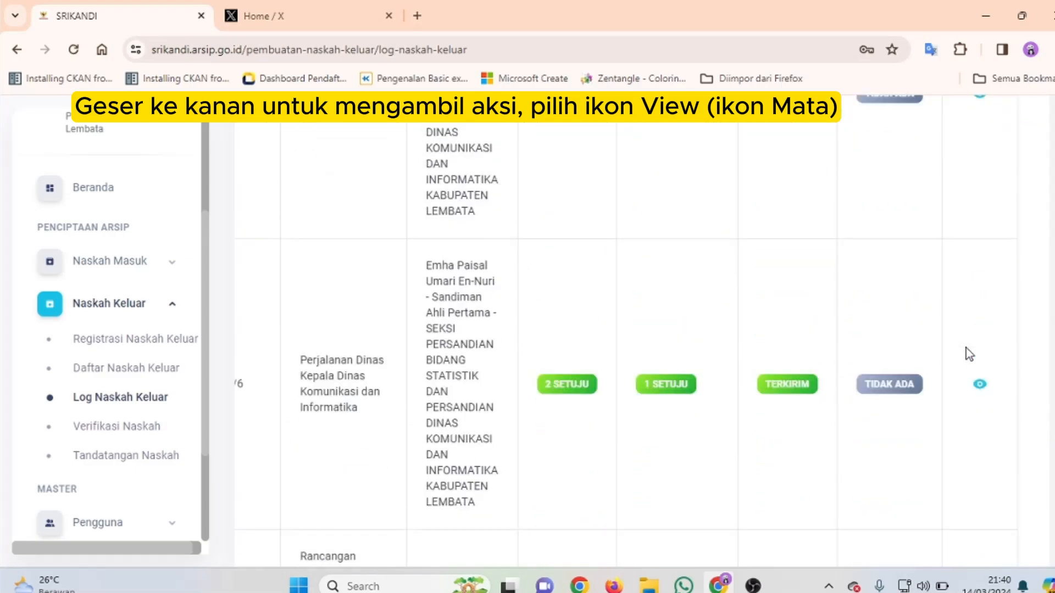
scroll(966, 348, "up", 6)
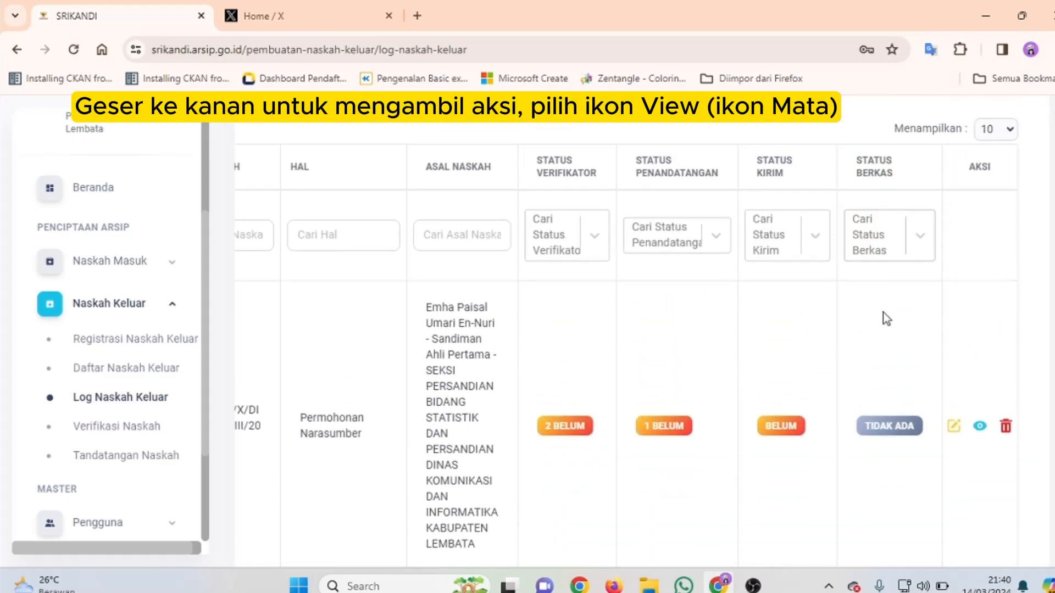
left_click(979, 426)
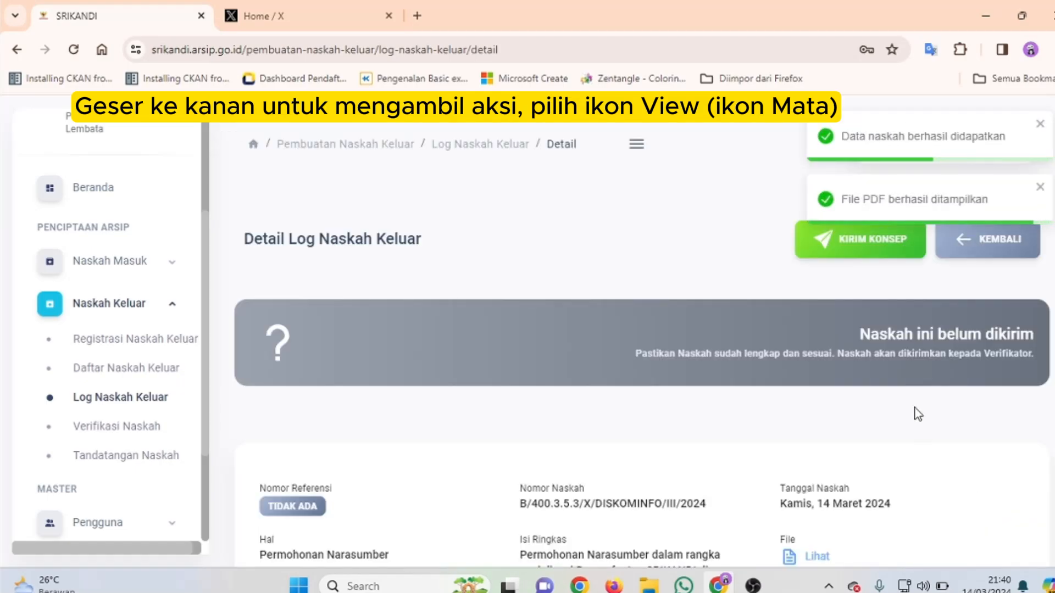
- Examine the letter's PDF preview for its date, document number, signature placeholder, signatory name and copy recipient
scroll(916, 413, "down", 2)
scroll(917, 414, "down", 10)
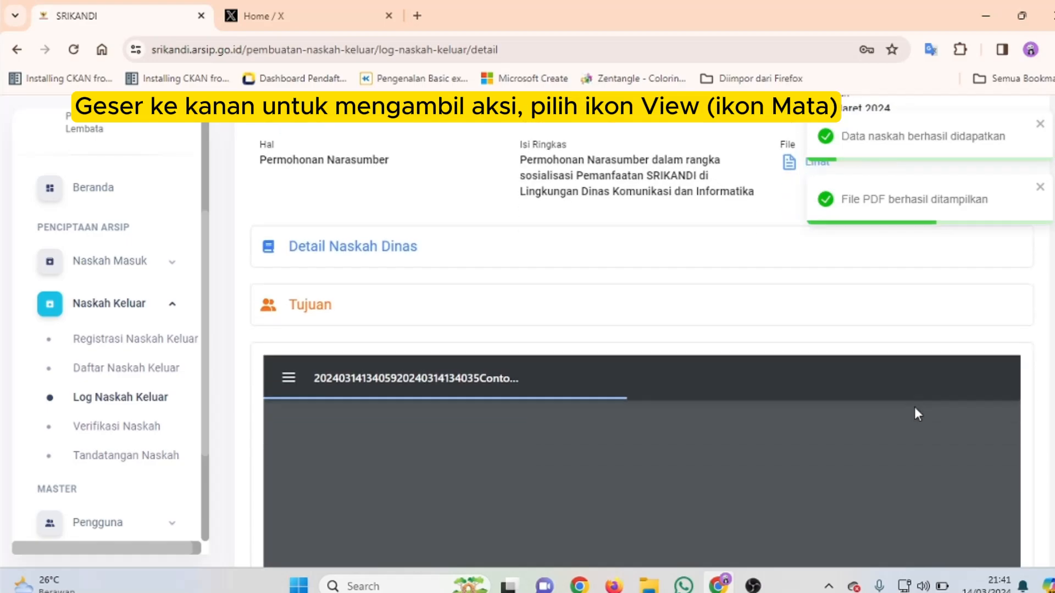
scroll(914, 408, "down", 1)
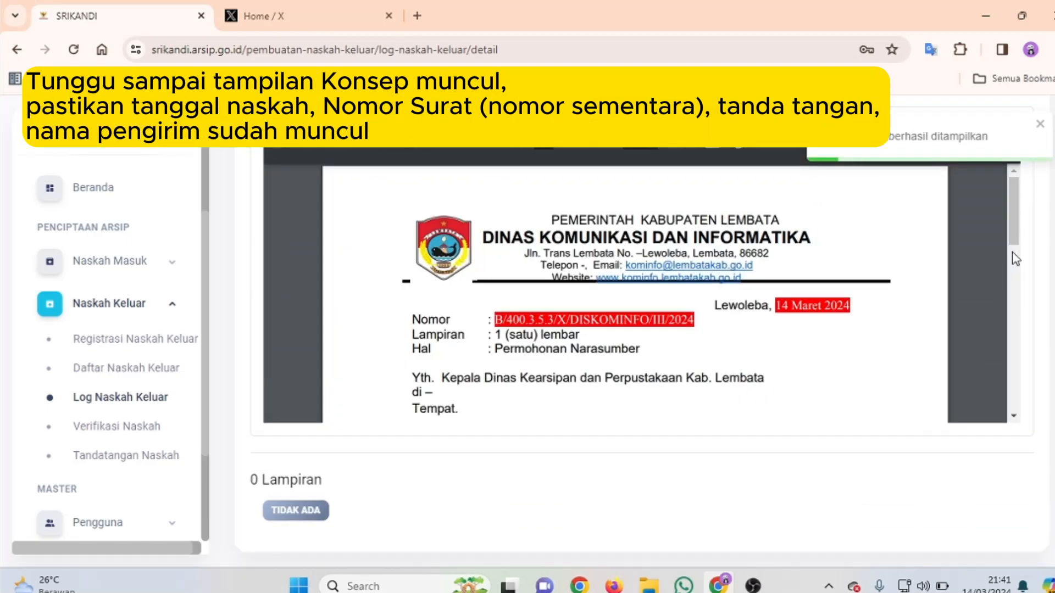
scroll(1018, 215, "down", 2)
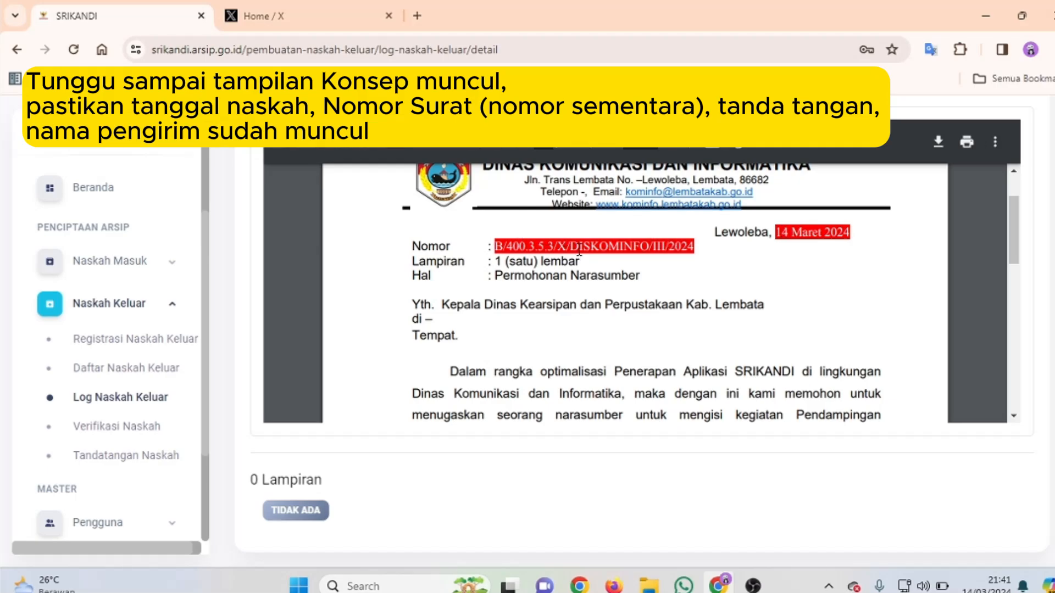
scroll(1015, 273, "down", 10)
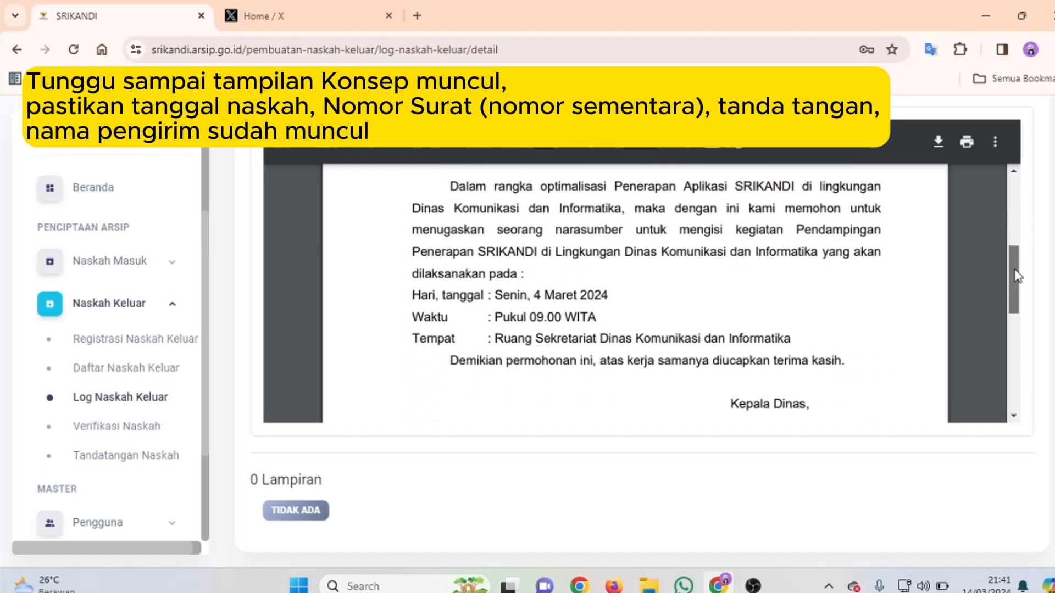
scroll(1019, 309, "down", 1)
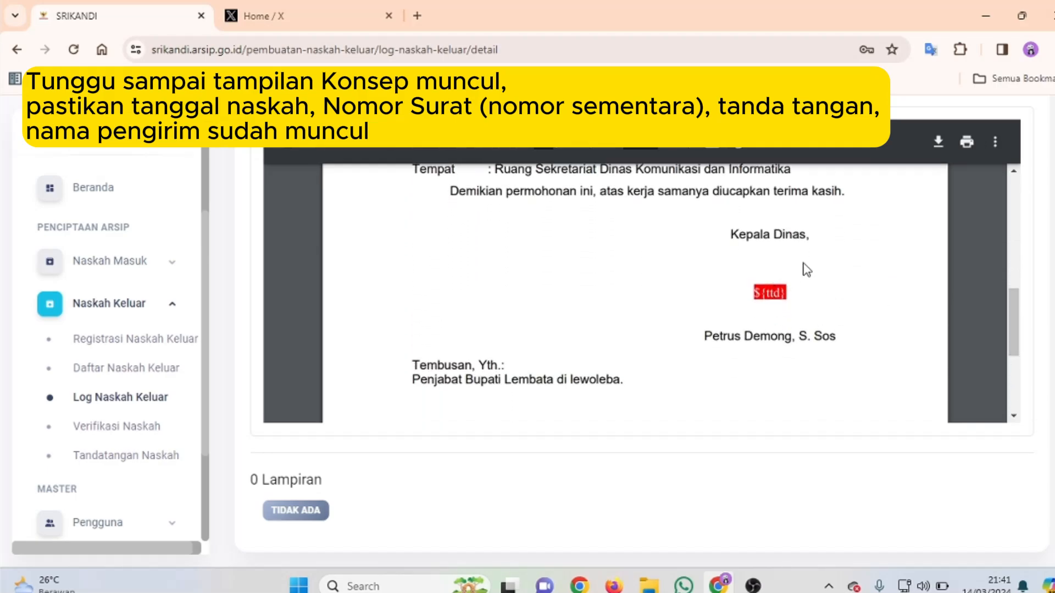
- Finish checking the end of the letter preview and send the Permohonan Narasumber draft to its assigned verifiers
scroll(634, 291, "down", 6)
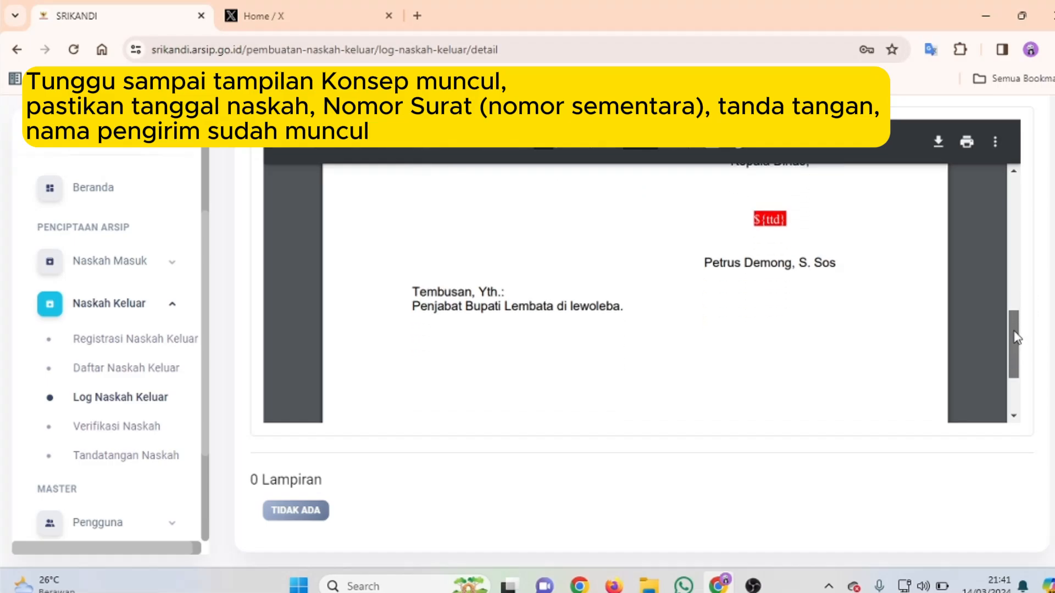
scroll(641, 330, "down", 4)
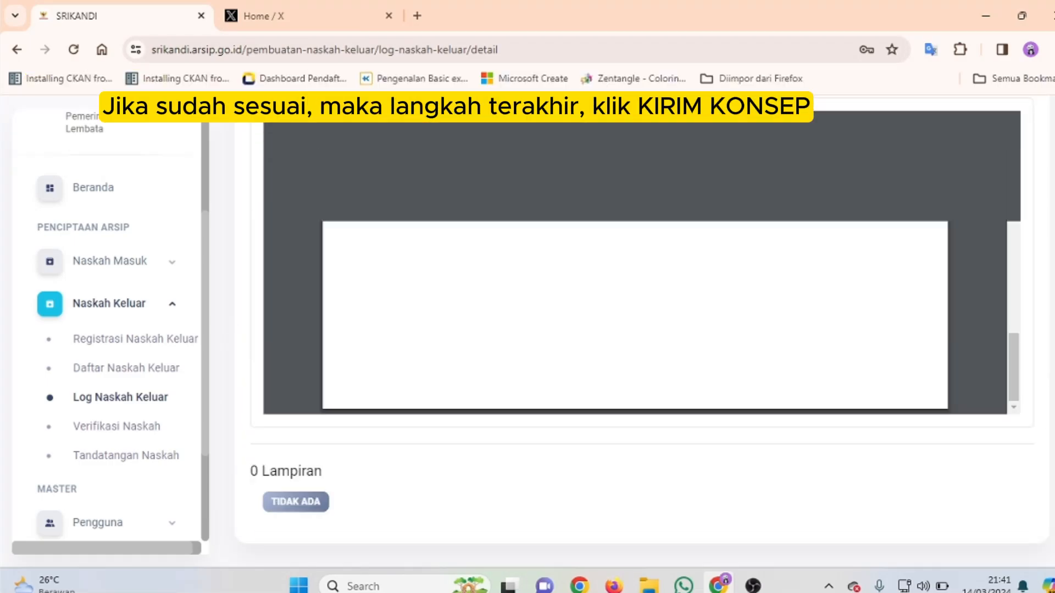
scroll(642, 329, "up", 10)
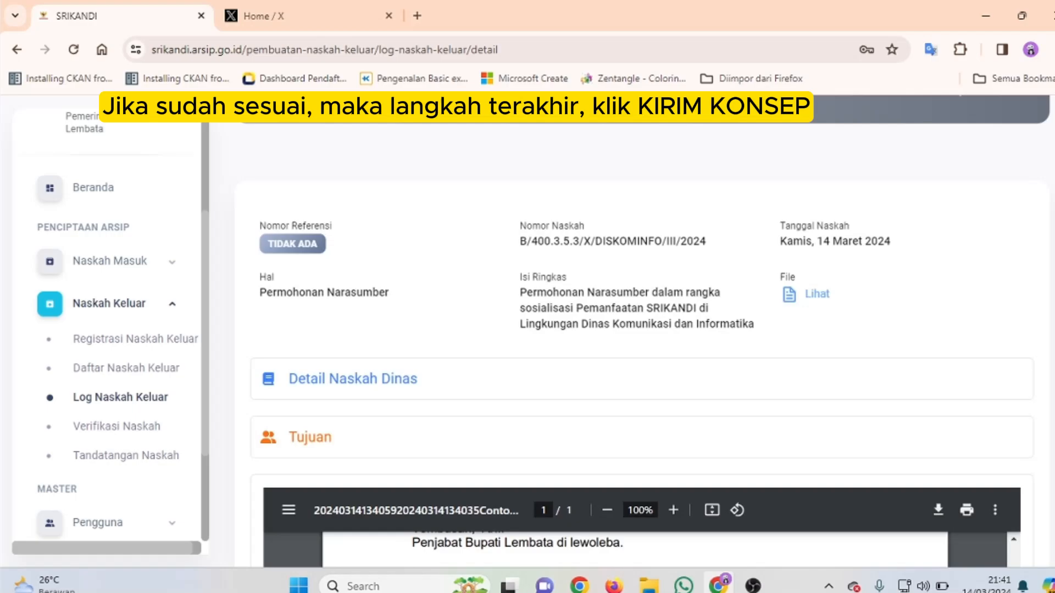
scroll(642, 330, "up", 1)
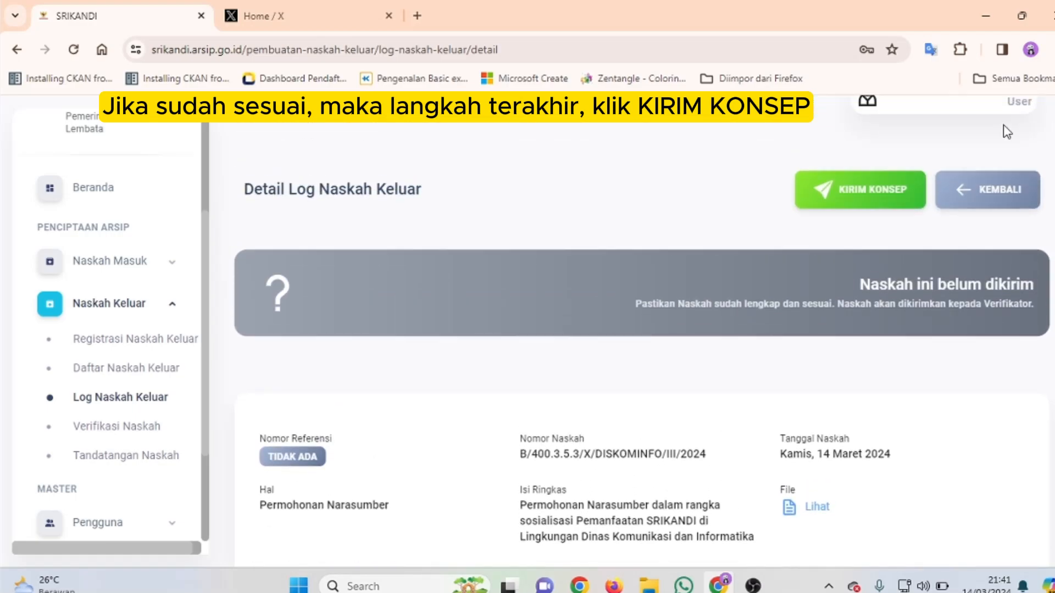
left_click(887, 201)
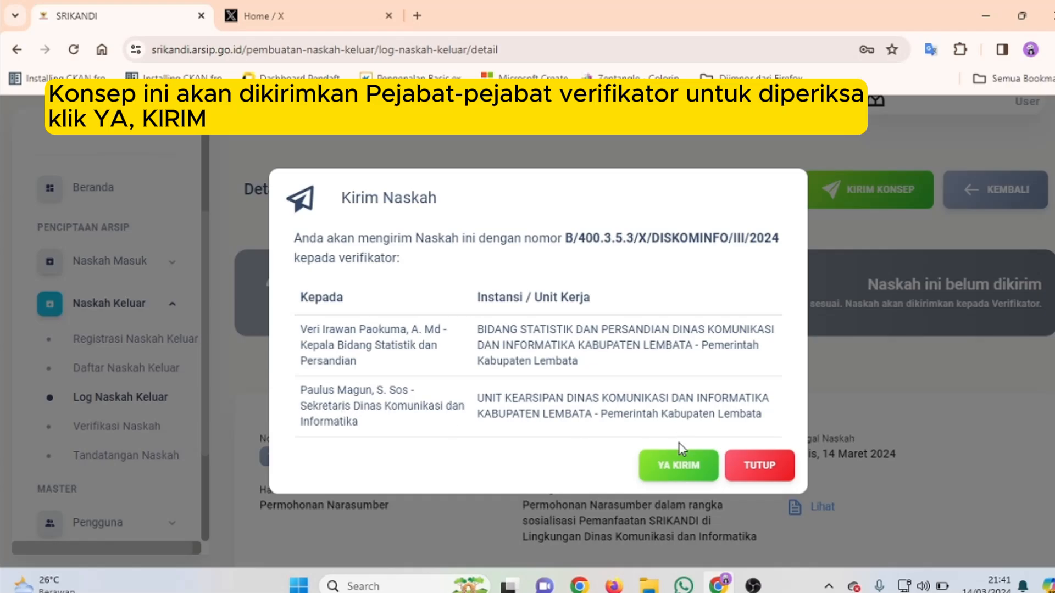
left_click(682, 465)
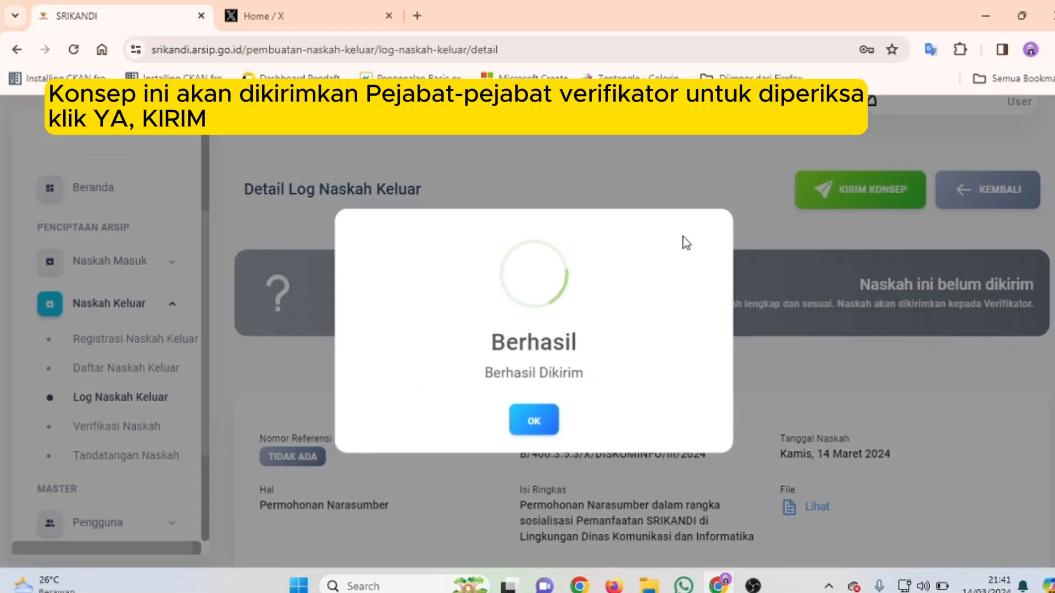
left_click(541, 427)
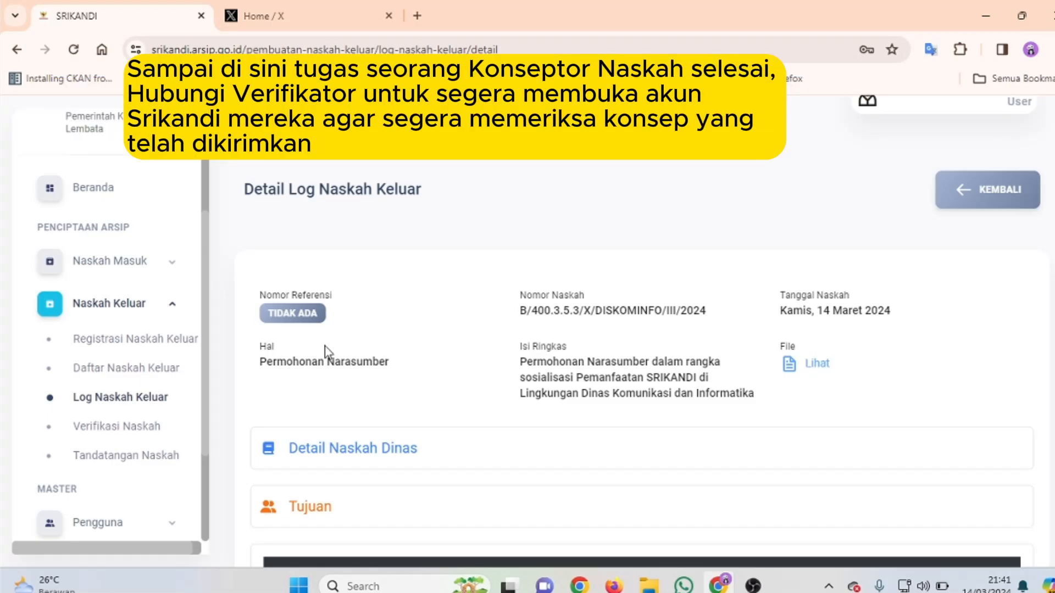
- Examine the outgoing document log for the verifier, signatory, sending and filing statuses of its entries
left_click(130, 398)
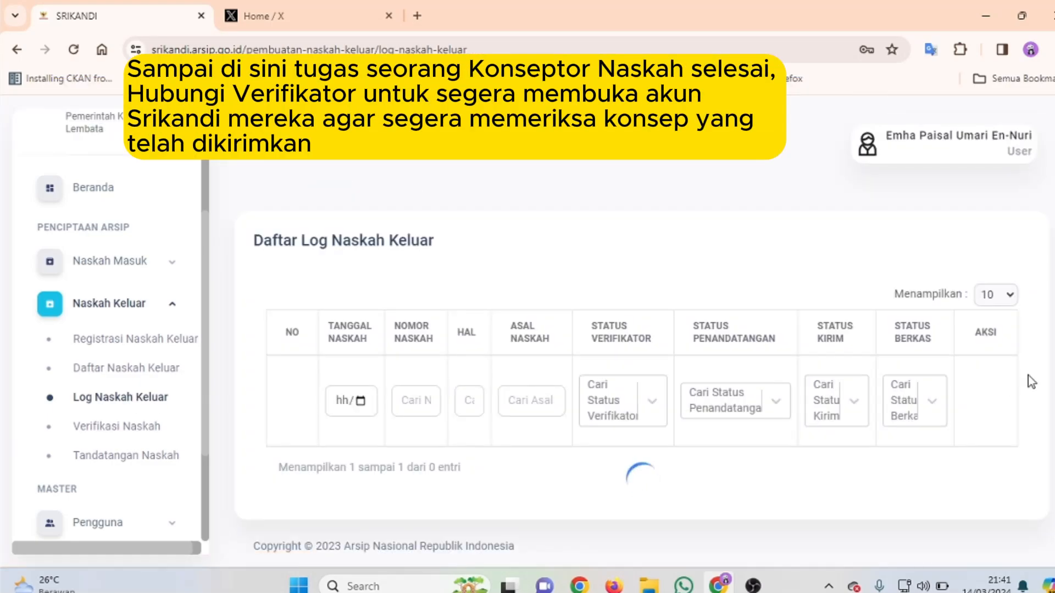
scroll(982, 281, "down", 5)
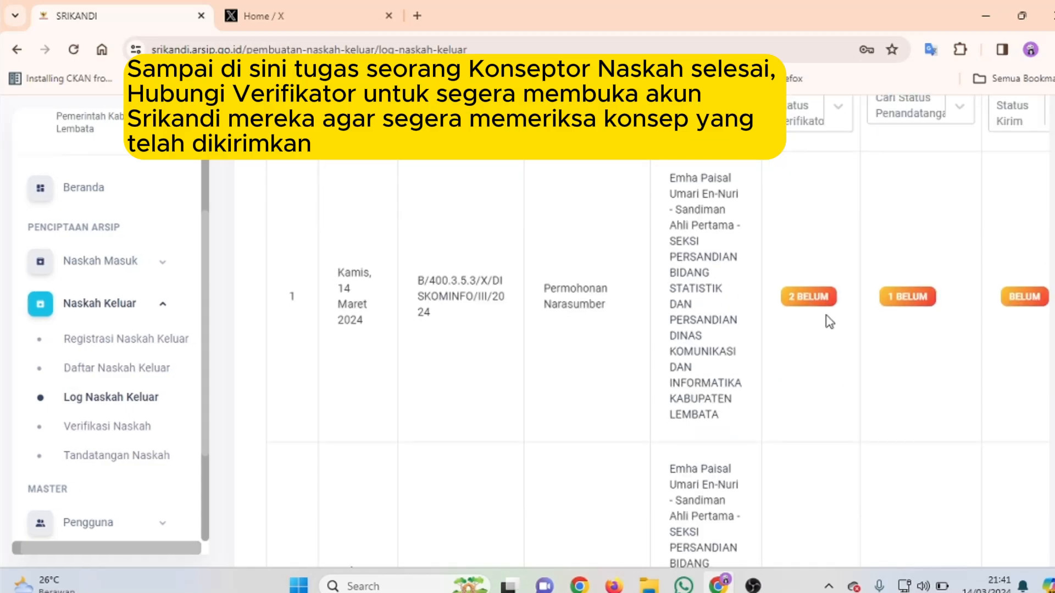
scroll(830, 321, "down", 20)
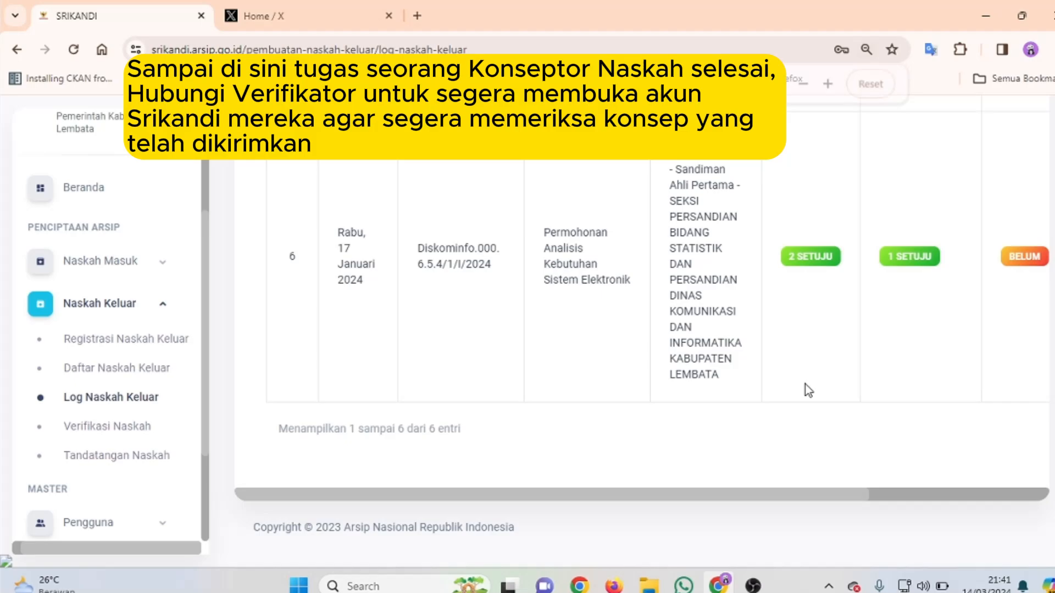
key("ctrl+minus")
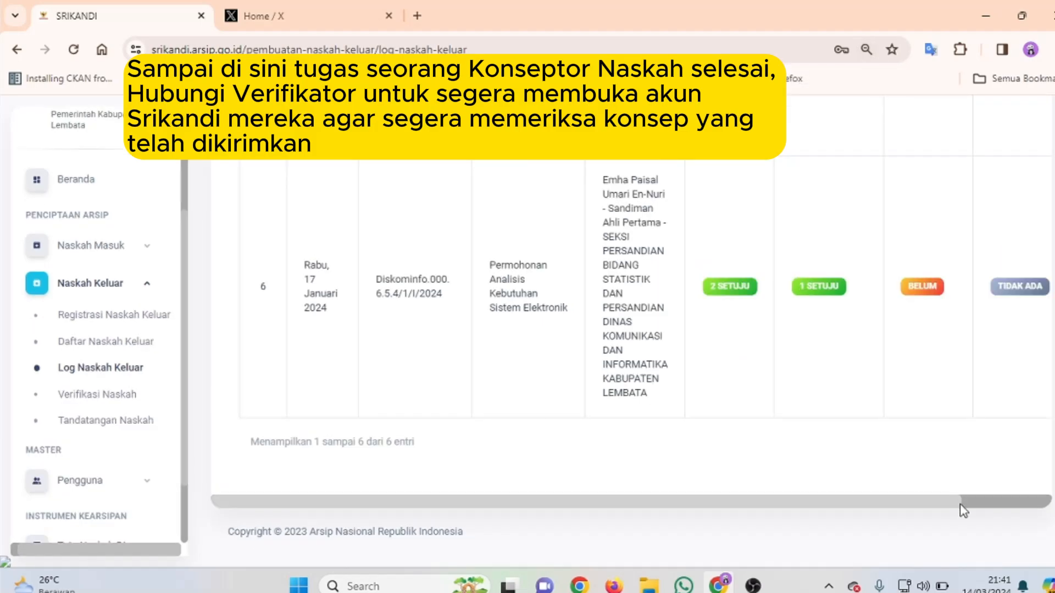
left_click_drag(957, 501, 1026, 501)
scroll(963, 362, "up", 2)
scroll(967, 368, "up", 15)
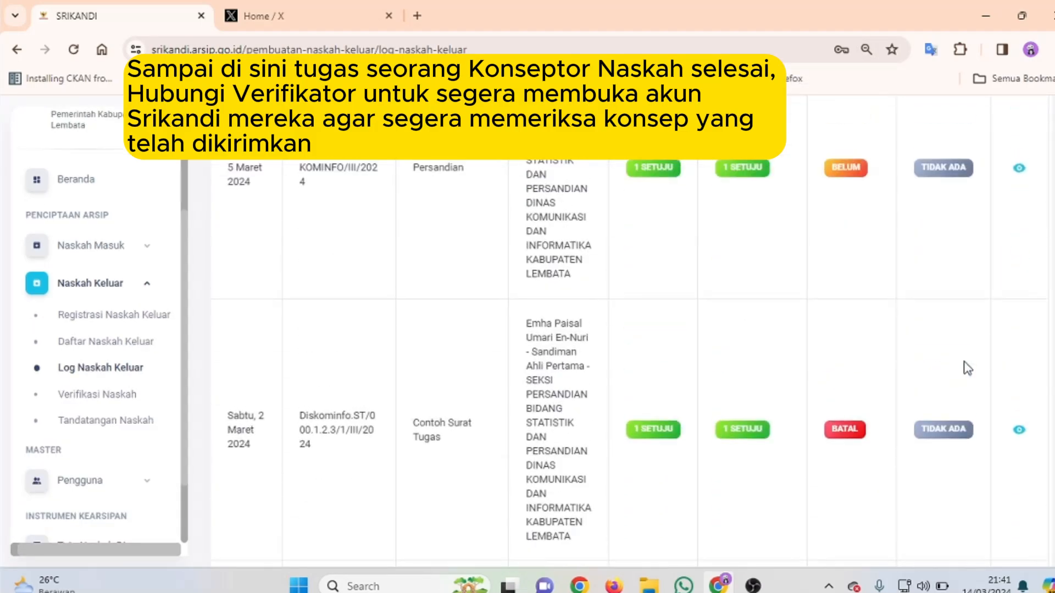